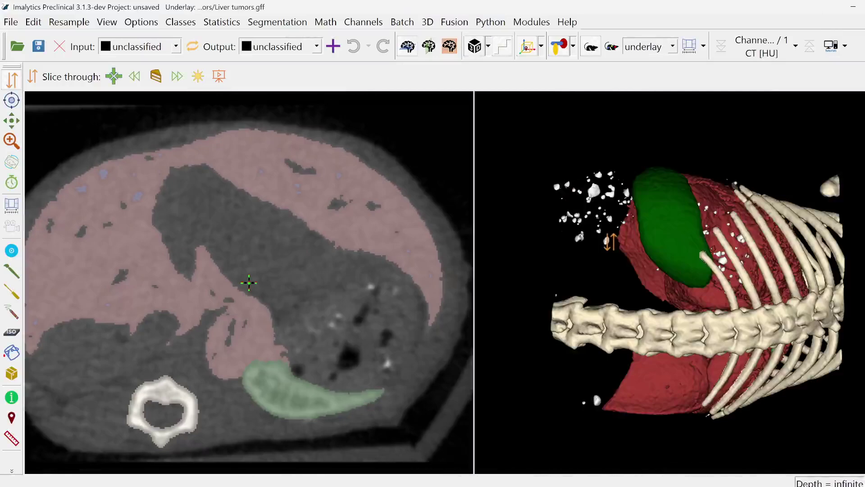
{"action": "left_click_drag", "start_coordinate": [622, 259], "coordinate": [564, 270]}
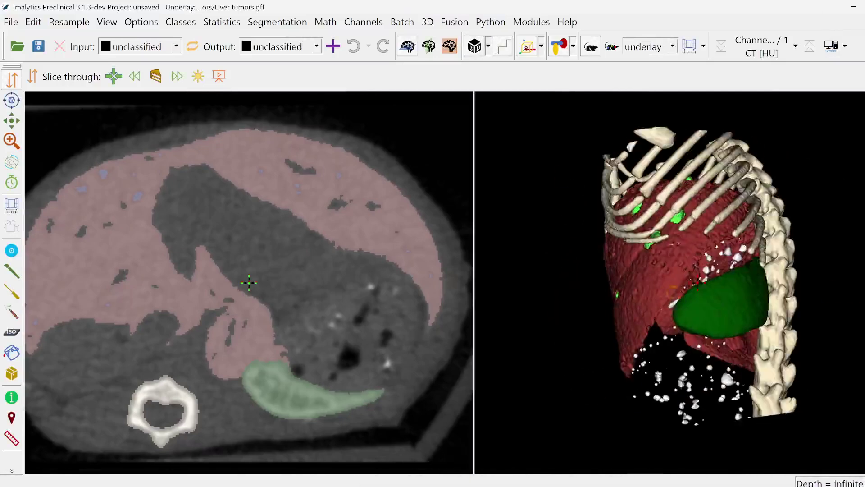
{"action": "left_click_drag", "start_coordinate": [804, 288], "coordinate": [639, 259]}
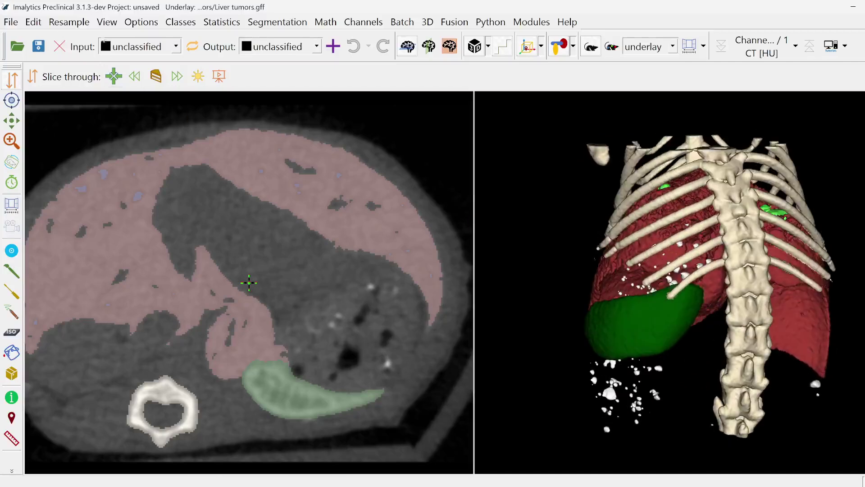
{"action": "left_click", "coordinate": [11, 23]}
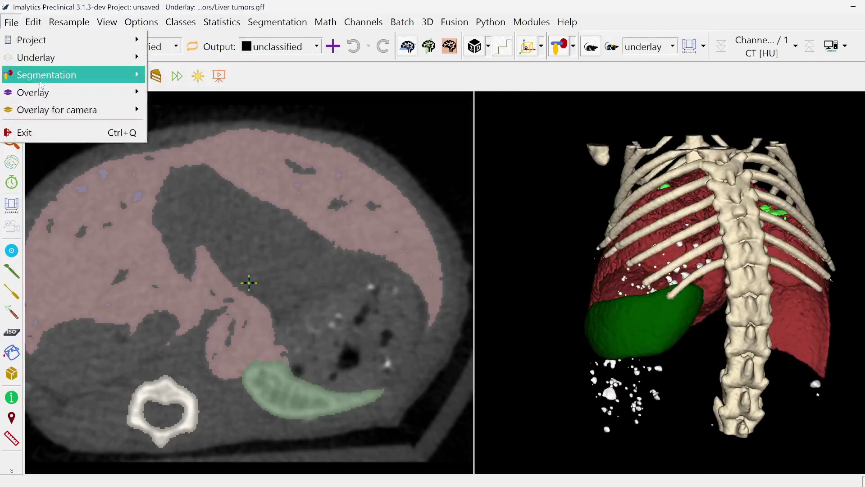
{"action": "mouse_move", "coordinate": [90, 75]}
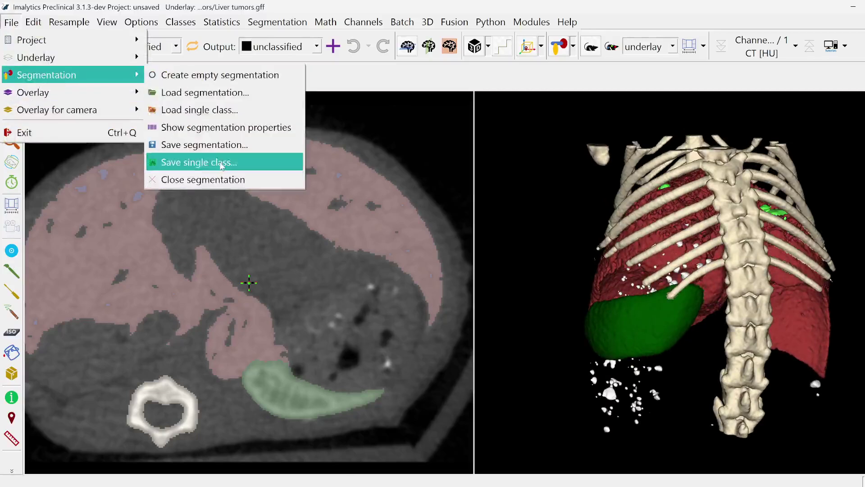
Delete the Enclosed class from the segmentation.
{"action": "left_click", "coordinate": [181, 22]}
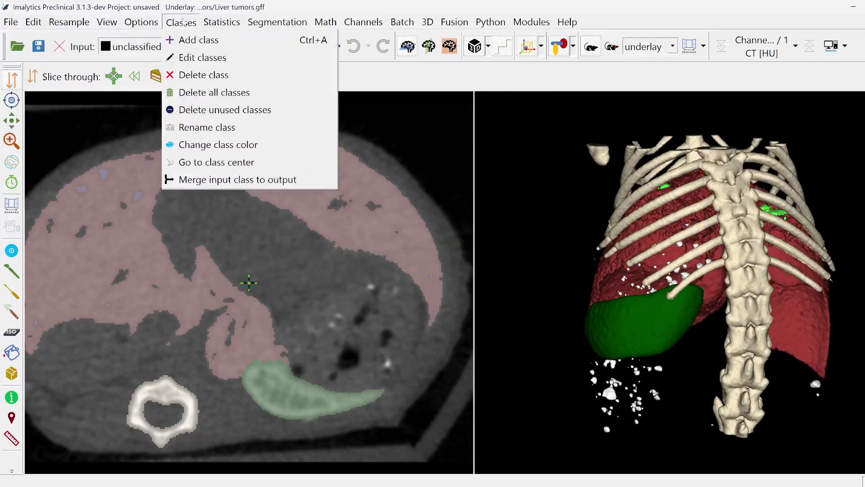
{"action": "left_click", "coordinate": [203, 75]}
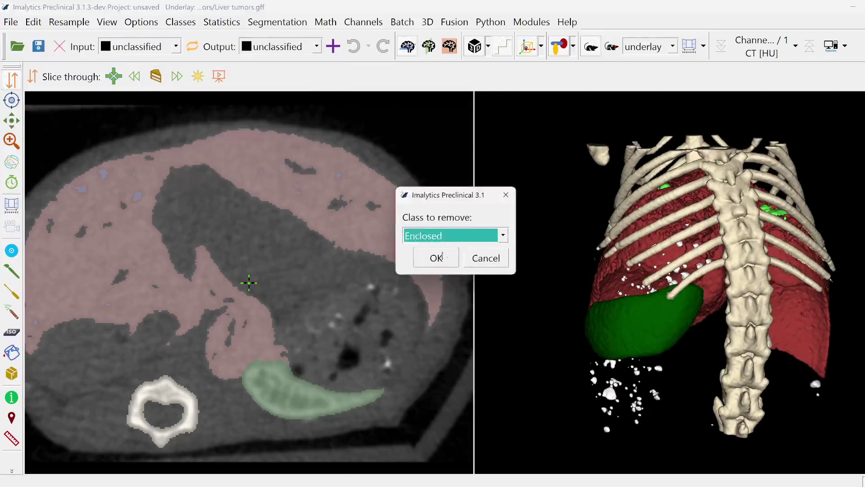
{"action": "left_click", "coordinate": [436, 257]}
Delete the class marking the small bright green regions in the liver.
{"action": "left_click", "coordinate": [181, 22]}
{"action": "left_click", "coordinate": [203, 75]}
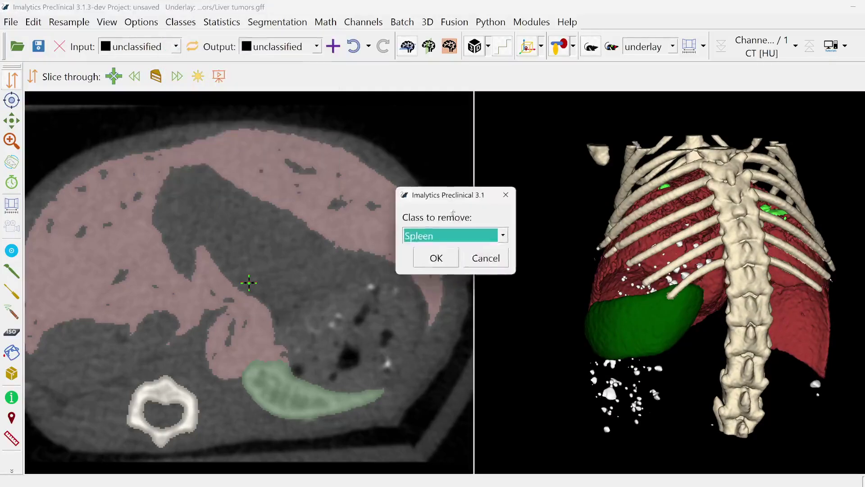
{"action": "left_click", "coordinate": [434, 242]}
{"action": "left_click", "coordinate": [433, 290]}
{"action": "left_click", "coordinate": [435, 259]}
Delete the Liver class from the segmentation, keeping the spleen and bone classes.
{"action": "left_click", "coordinate": [181, 22]}
{"action": "left_click", "coordinate": [203, 75]}
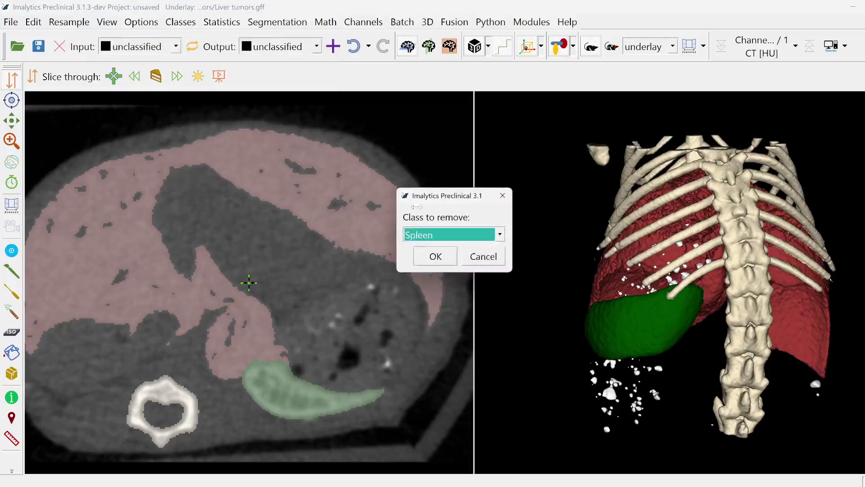
{"action": "left_click", "coordinate": [442, 235]}
{"action": "left_click", "coordinate": [433, 276]}
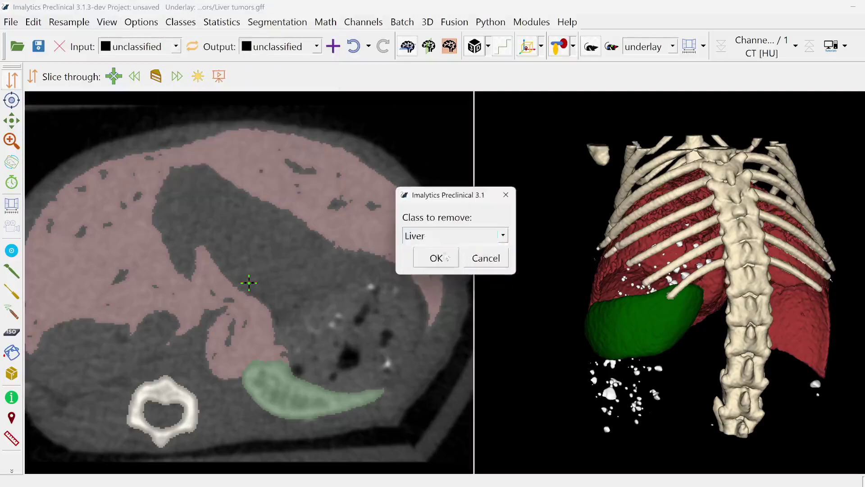
{"action": "left_click", "coordinate": [436, 258]}
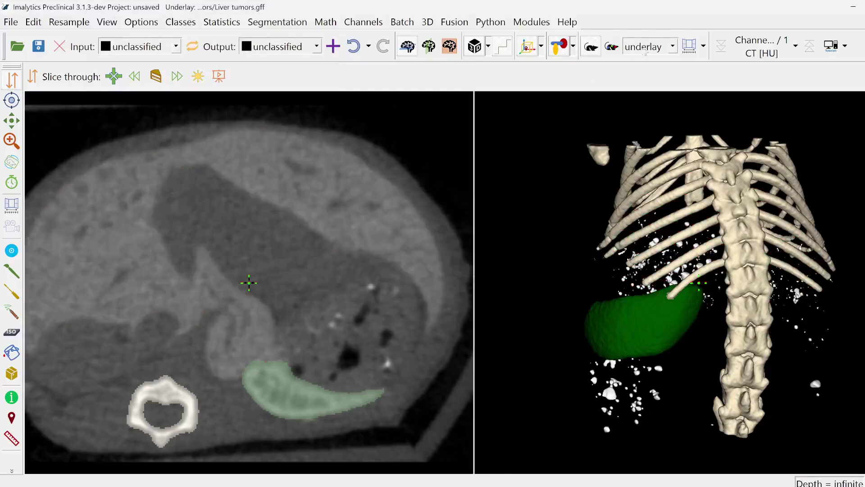
Lower the windowing maximum of the CT underlay to about 1970 HU, keeping the minimum at -1000.
{"action": "left_click", "coordinate": [690, 47]}
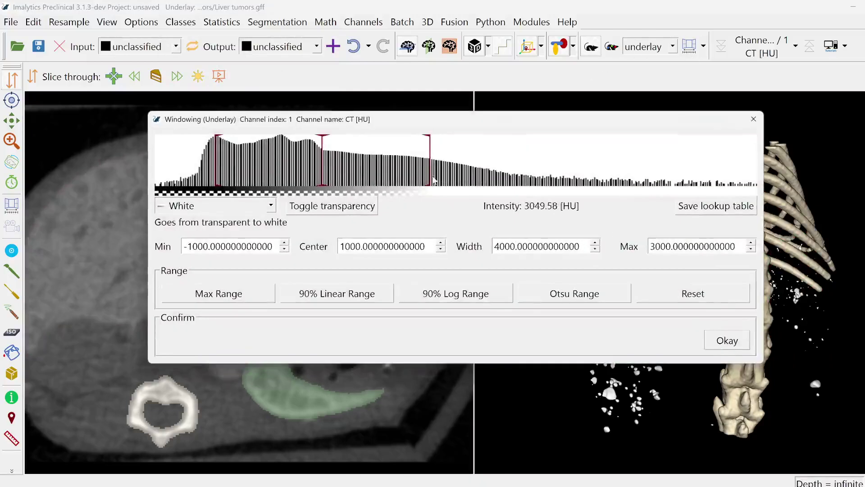
{"action": "mouse_move", "coordinate": [434, 180]}
{"action": "left_mouse_down"}
{"action": "mouse_move", "coordinate": [364, 179]}
{"action": "mouse_move", "coordinate": [376, 177]}
{"action": "left_mouse_up"}
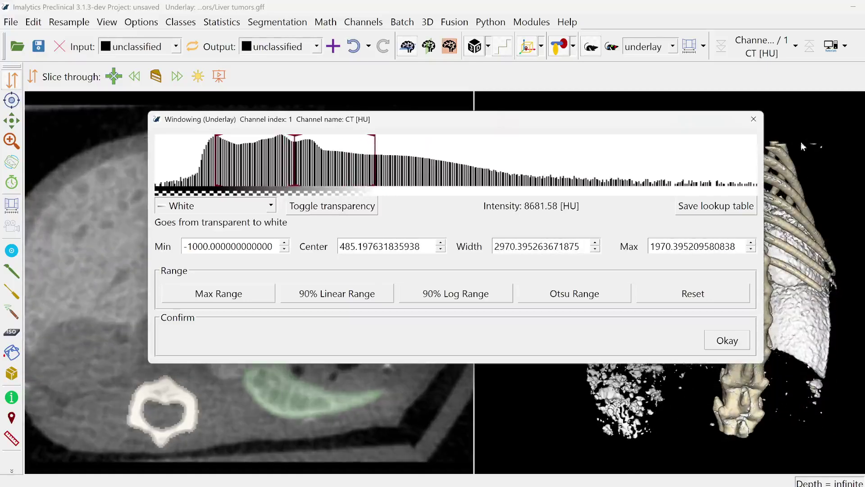
{"action": "left_click", "coordinate": [754, 119]}
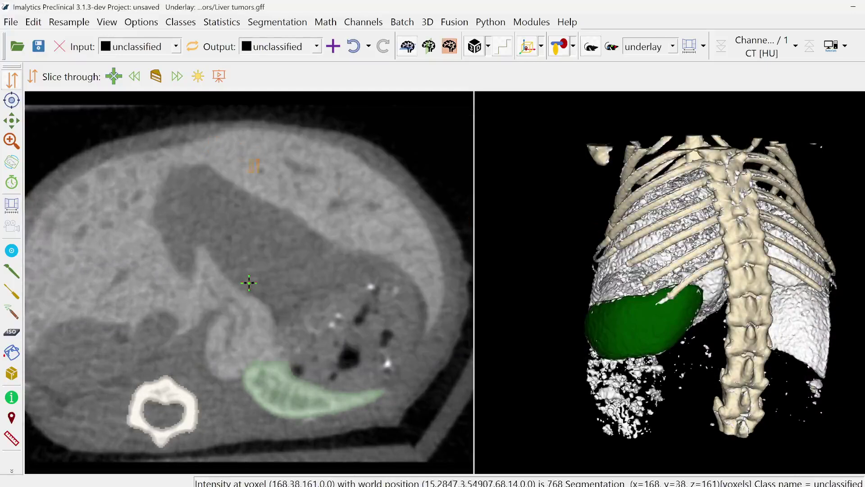
Add a new class named Tmp.
{"action": "right_click", "coordinate": [234, 152]}
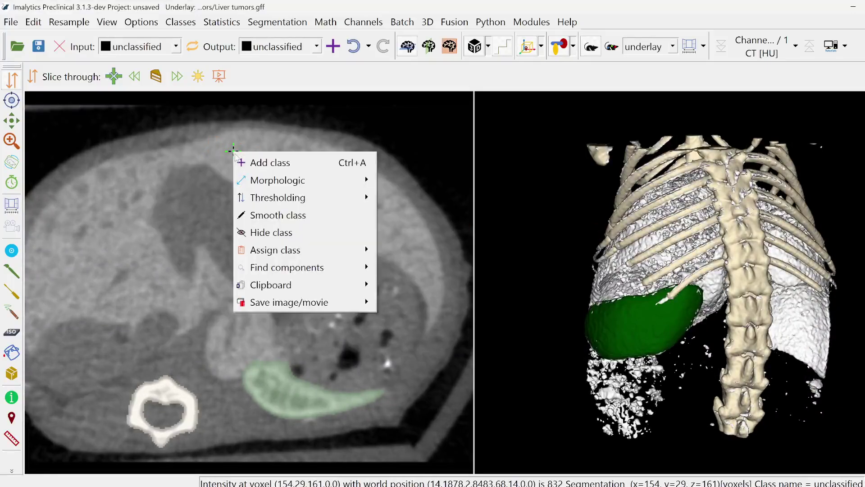
{"action": "left_click", "coordinate": [253, 163]}
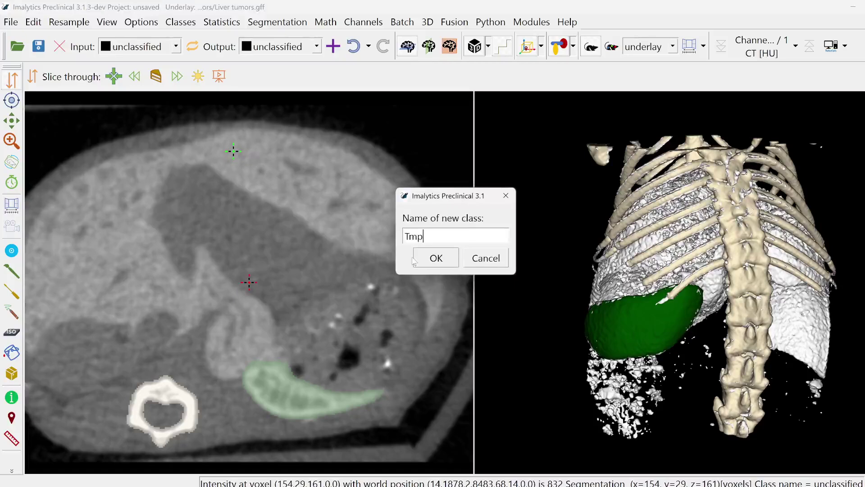
{"action": "left_click", "coordinate": [414, 260]}
Threshold the unclassified CT underlay region above 500 HU into the Tmp class.
{"action": "right_click", "coordinate": [317, 181]}
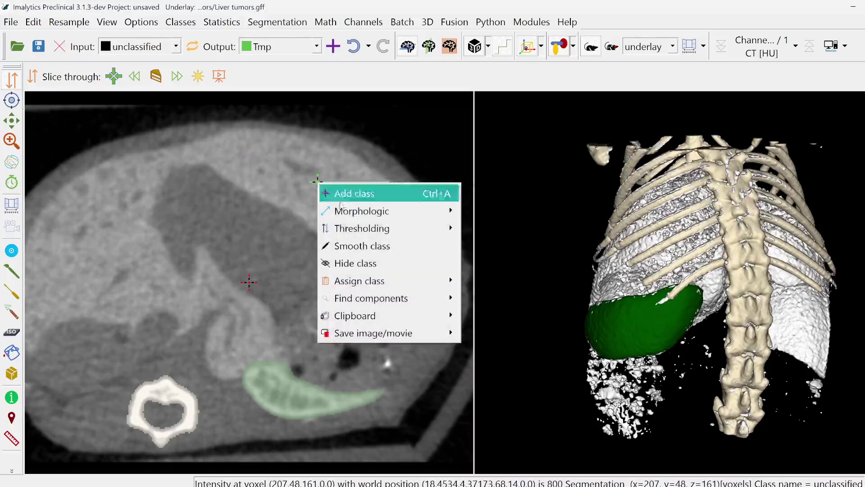
{"action": "mouse_move", "coordinate": [379, 228]}
{"action": "left_click", "coordinate": [491, 228]}
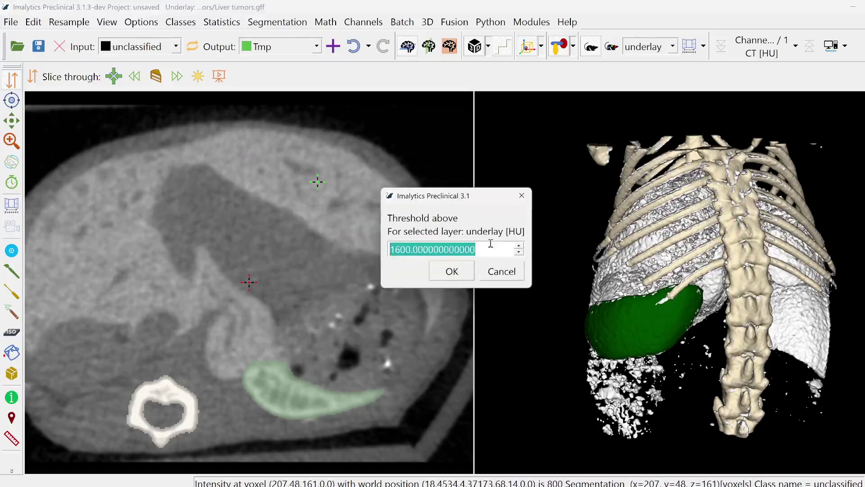
{"action": "type", "text": "500"}
{"action": "key", "text": "Return"}
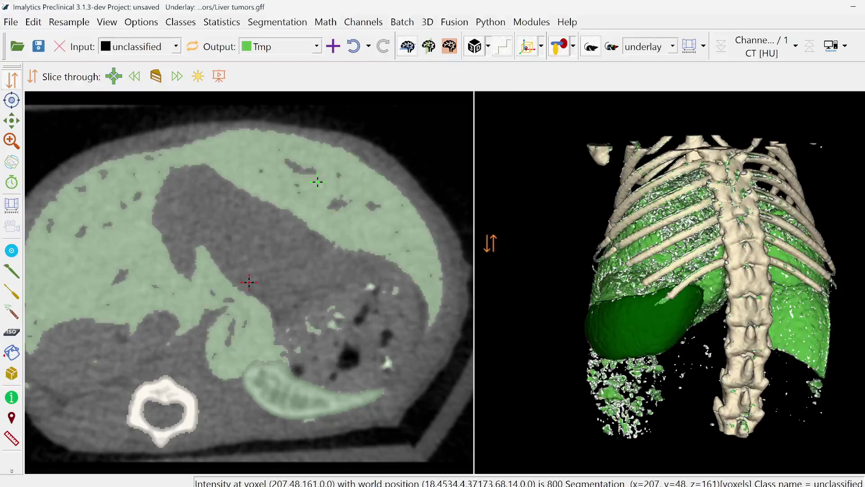
Add a class named Liver and fill the connected liver region of Tmp with it in Unlimited mode.
{"action": "right_click", "coordinate": [257, 179]}
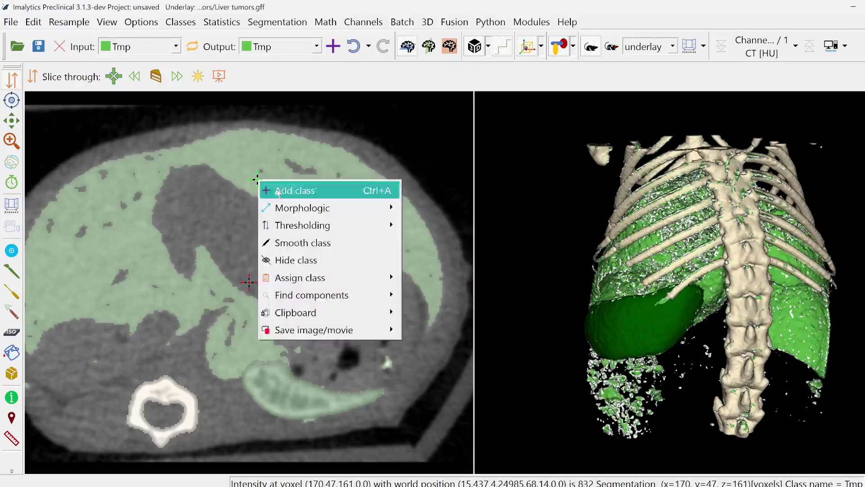
{"action": "left_click", "coordinate": [279, 192]}
{"action": "key", "text": "Return"}
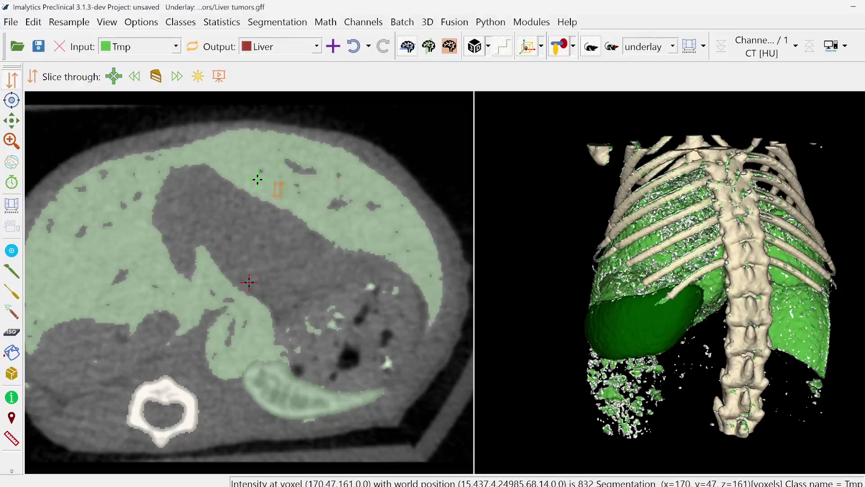
{"action": "left_click", "coordinate": [11, 354]}
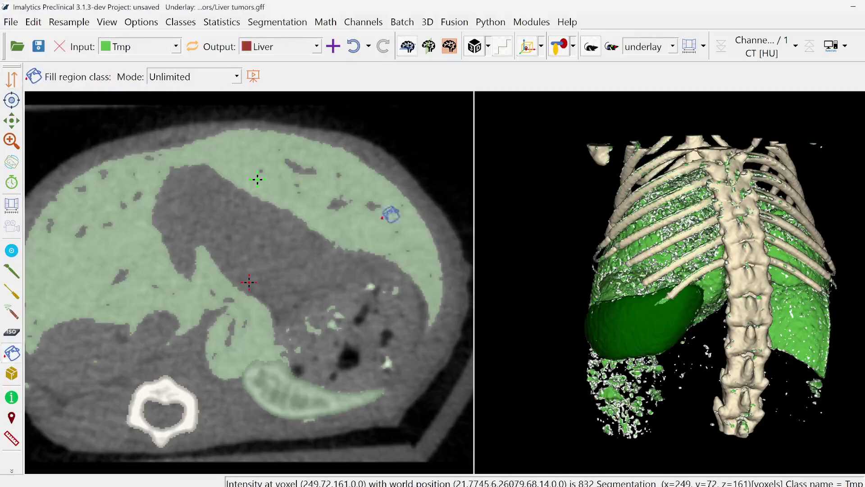
{"action": "left_click", "coordinate": [405, 302]}
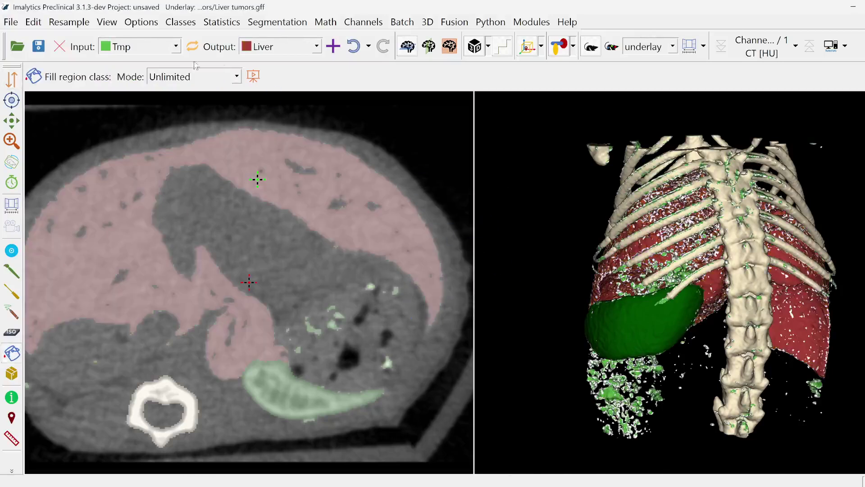
Hide the CT underlay and delete the leftover Tmp class.
{"action": "left_click", "coordinate": [594, 52]}
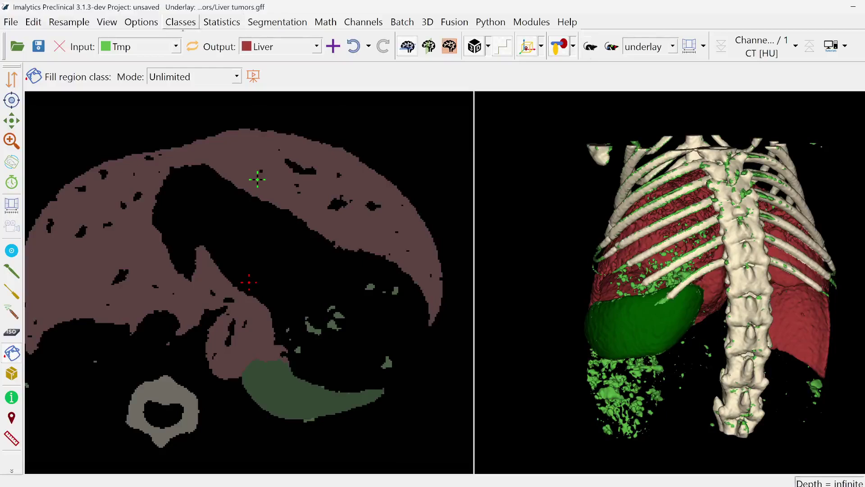
{"action": "left_click", "coordinate": [192, 27]}
{"action": "left_click", "coordinate": [203, 73]}
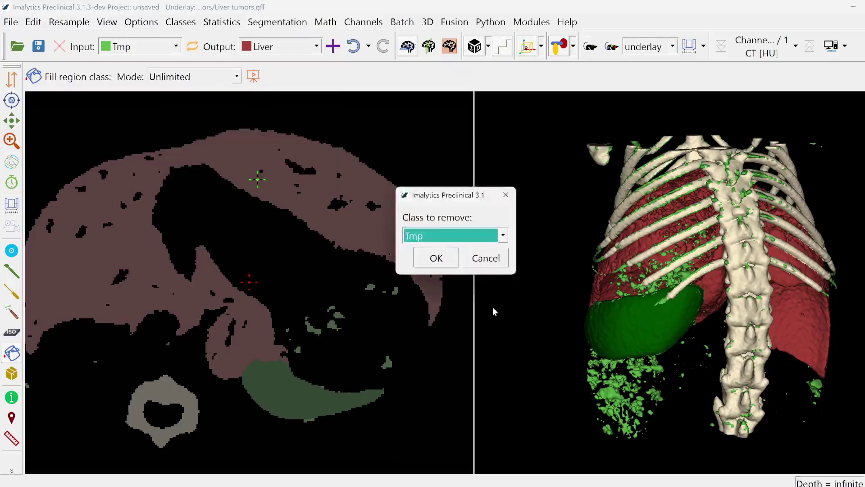
{"action": "left_click", "coordinate": [436, 258]}
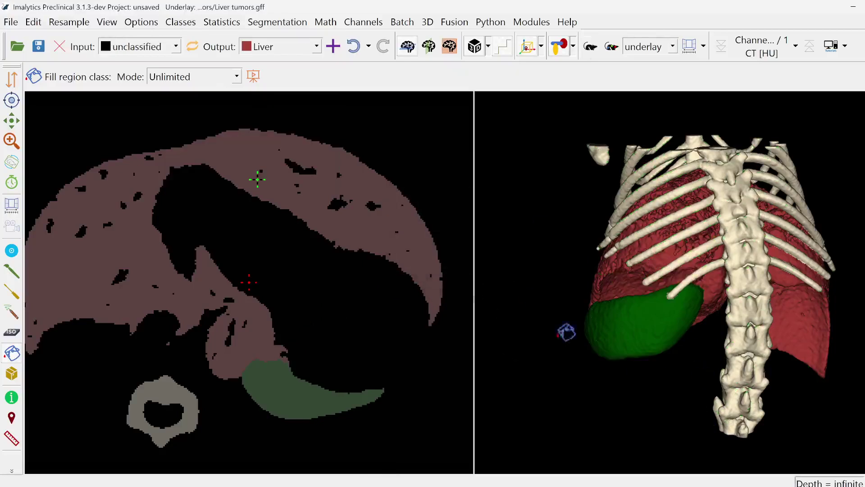
Rotate the 3D rendering to inspect the segmented liver from the front and back.
{"action": "left_click", "coordinate": [12, 162]}
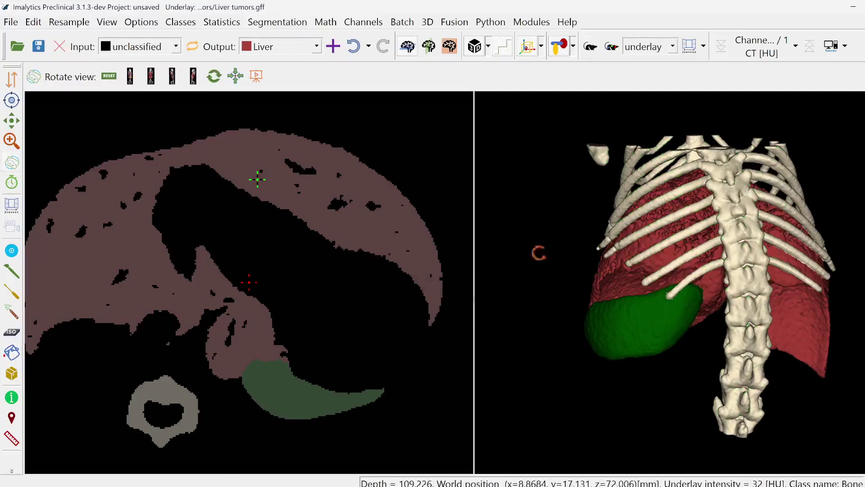
{"action": "left_click_drag", "start_coordinate": [539, 253], "coordinate": [693, 299]}
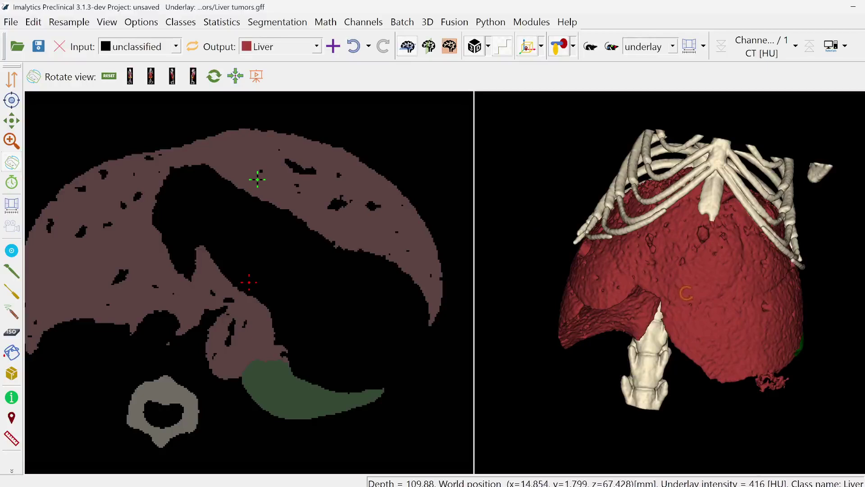
{"action": "left_click_drag", "start_coordinate": [685, 293], "coordinate": [554, 244]}
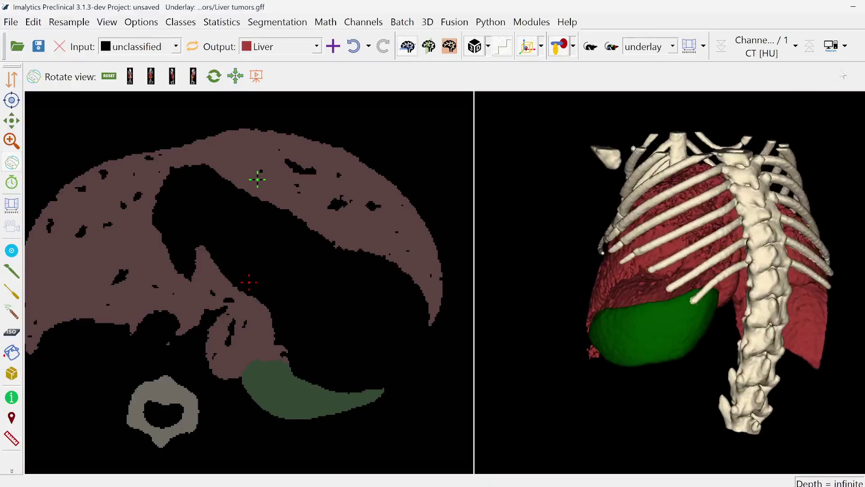
Load the example data set of the General Introduction tutorial, discarding the current project settings.
{"action": "left_click", "coordinate": [844, 45]}
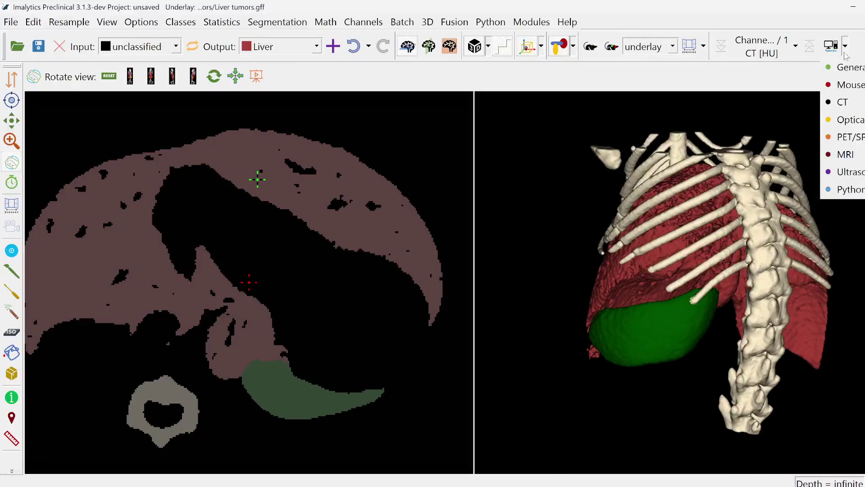
{"action": "mouse_move", "coordinate": [840, 67]}
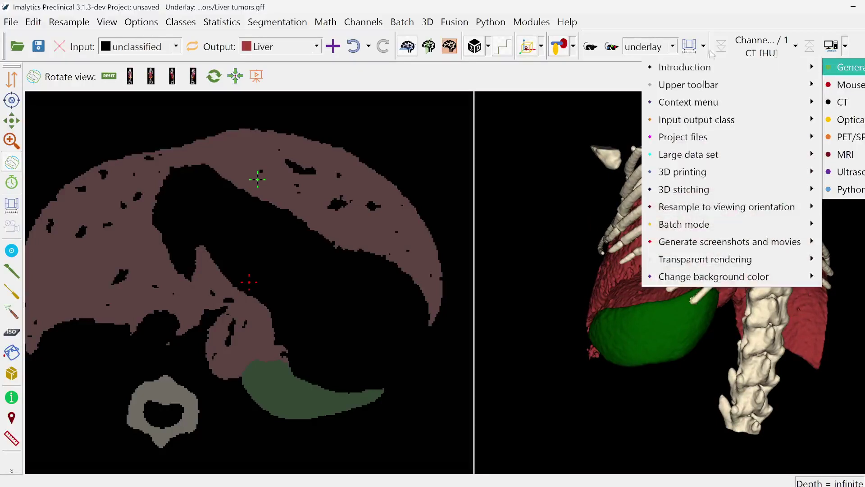
{"action": "mouse_move", "coordinate": [689, 69]}
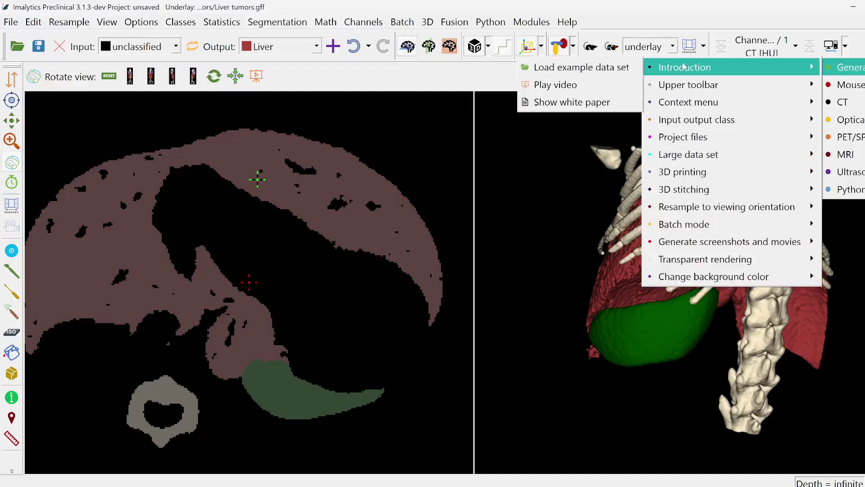
{"action": "left_click", "coordinate": [602, 68]}
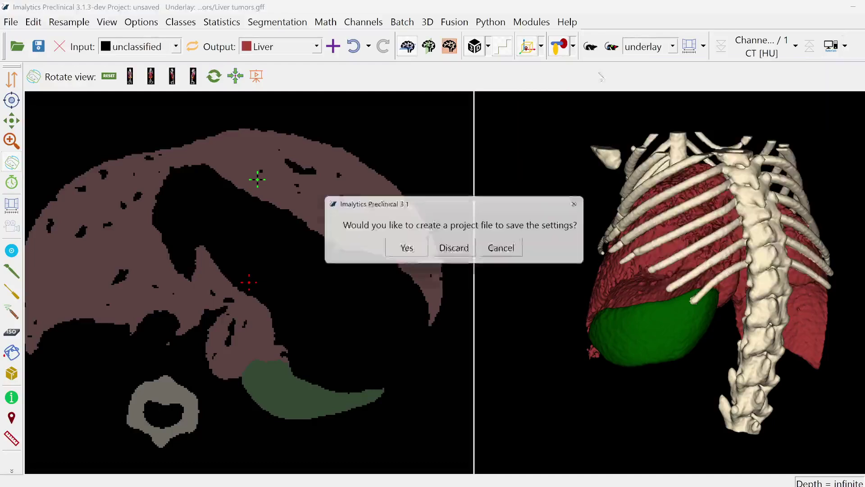
{"action": "left_click", "coordinate": [456, 250]}
Show the organ segmentation on the PET-SPECT-CT slice and turn on the 3D rendering beside it.
{"action": "left_click", "coordinate": [559, 50]}
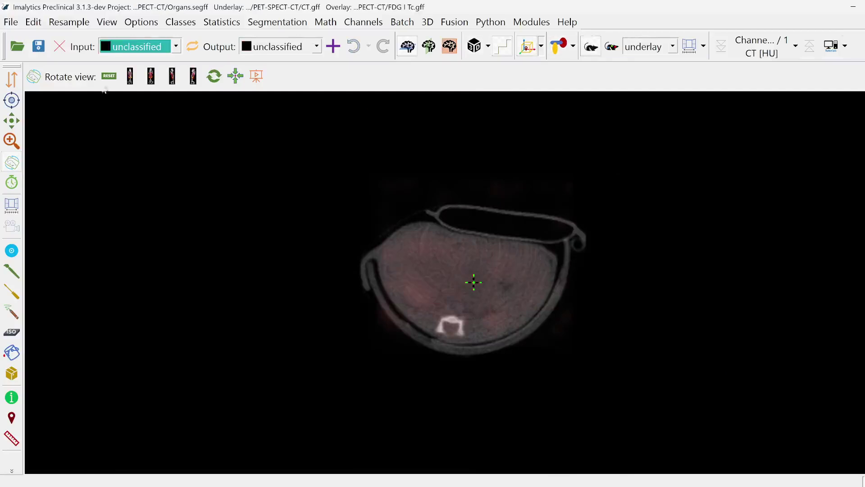
{"action": "left_click", "coordinate": [553, 52]}
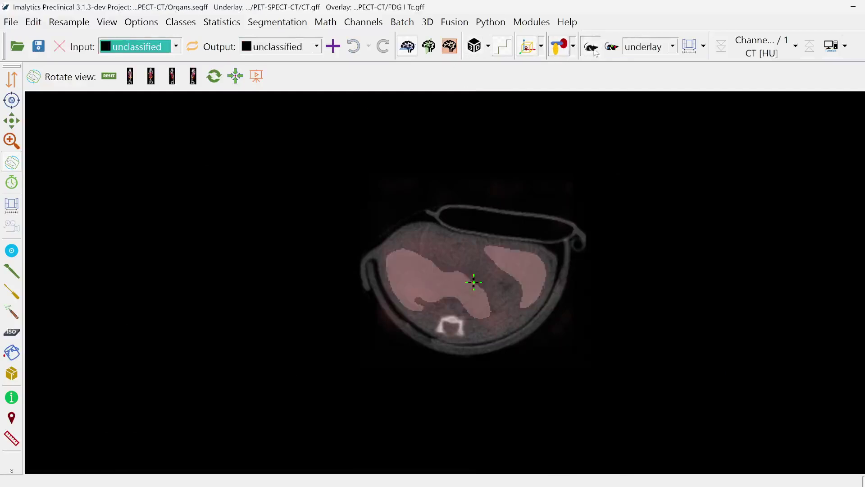
{"action": "left_click", "coordinate": [476, 51]}
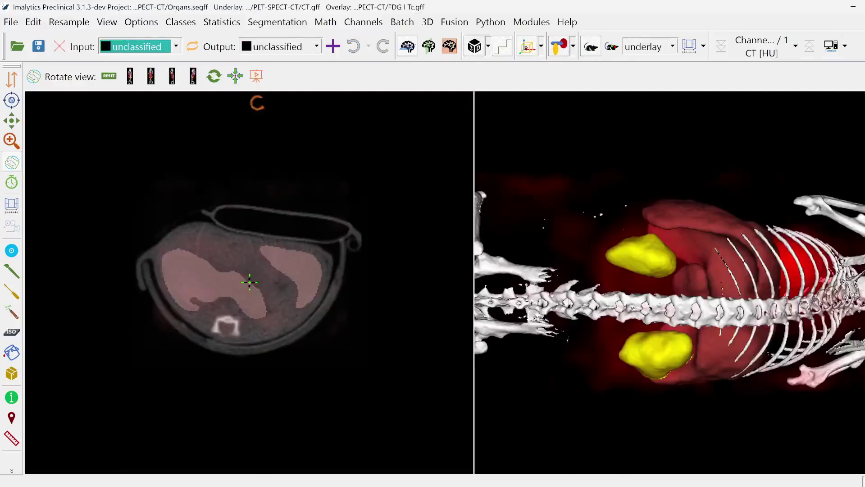
Close the loaded organ segmentation so only the CT underlay and the FDG overlay stay loaded.
{"action": "left_click", "coordinate": [12, 22]}
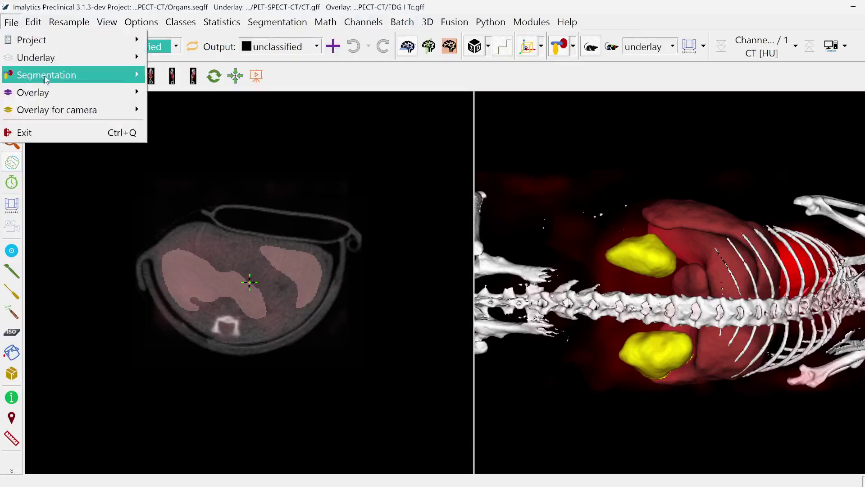
{"action": "mouse_move", "coordinate": [46, 77]}
{"action": "left_click", "coordinate": [194, 180]}
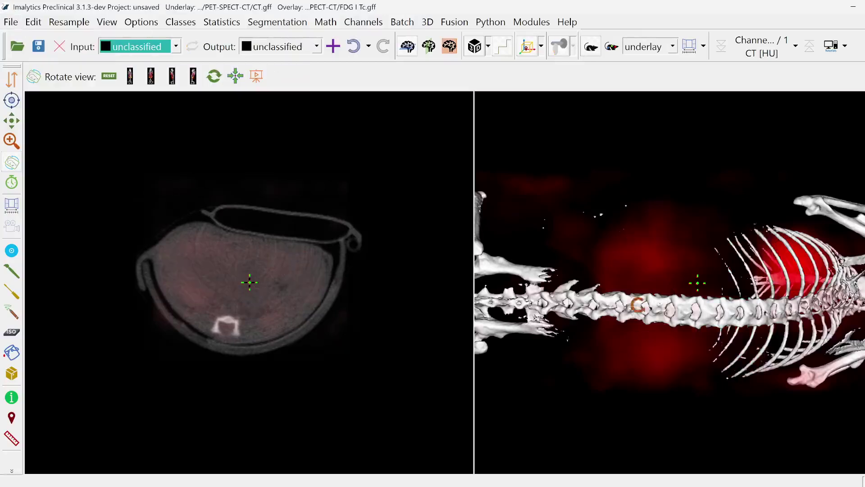
Hide the FDG overlay, make the underlay the active layer again, and turn the 3D skeleton rendering upright.
{"action": "left_click", "coordinate": [633, 47]}
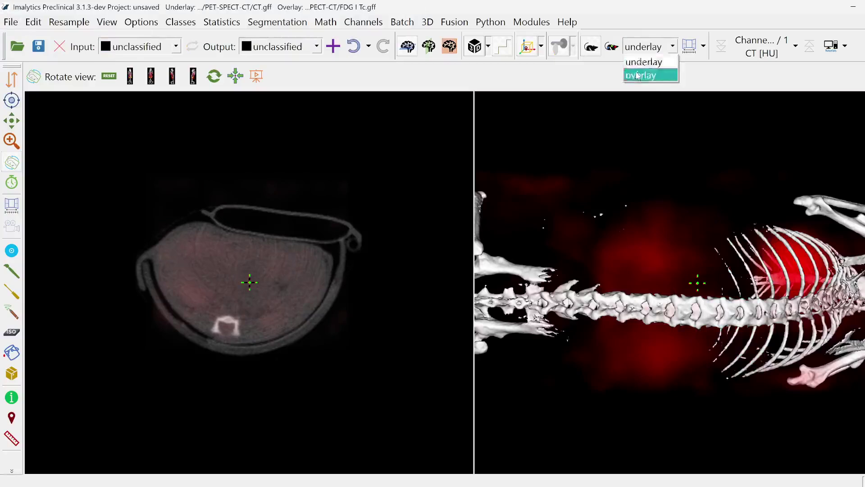
{"action": "left_click", "coordinate": [641, 75]}
{"action": "left_click", "coordinate": [590, 47]}
{"action": "left_click", "coordinate": [649, 47]}
{"action": "left_click", "coordinate": [652, 65]}
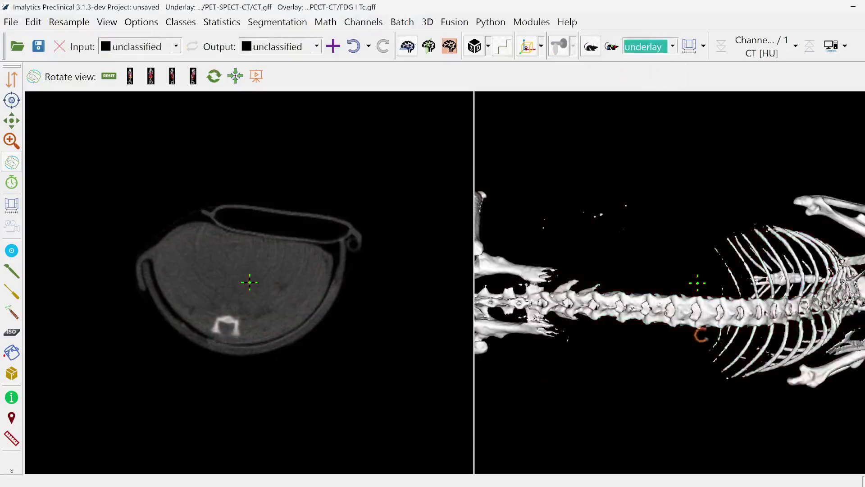
{"action": "left_click_drag", "start_coordinate": [699, 333], "coordinate": [617, 260]}
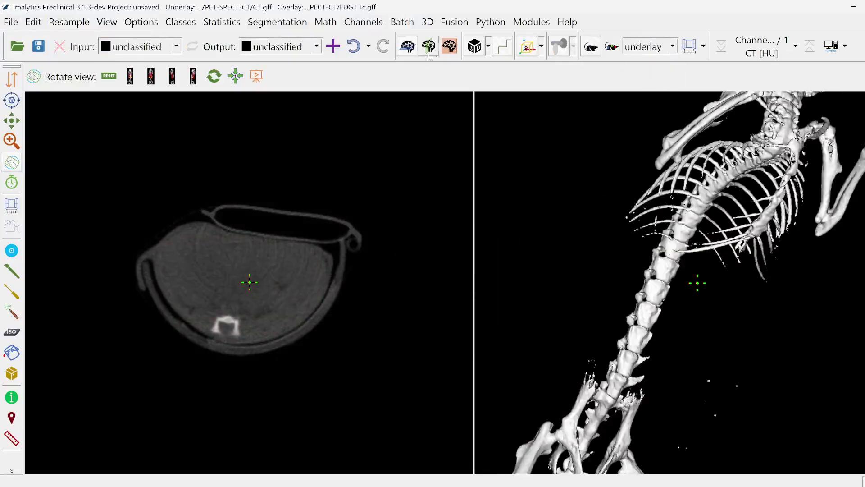
Add the second slice view beside the axial slice and rotate the axial slice until the spine faces up.
{"action": "left_click", "coordinate": [430, 48]}
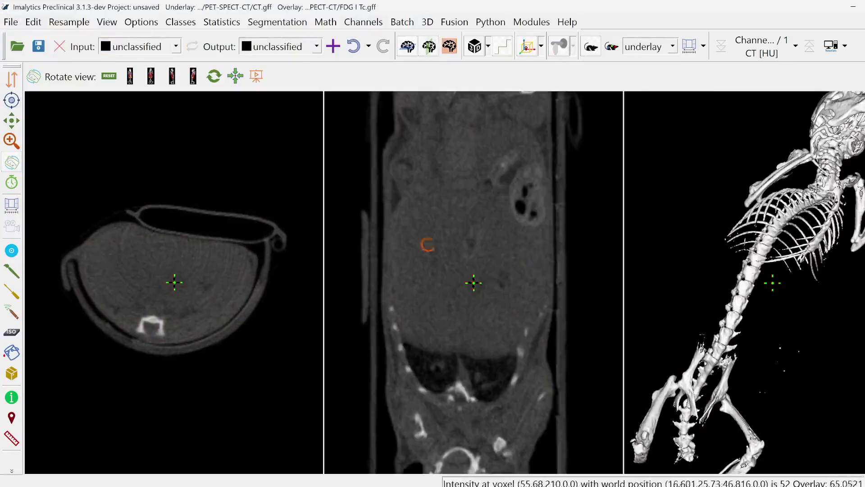
{"action": "left_click_drag", "start_coordinate": [186, 293], "coordinate": [174, 304]}
{"action": "left_click_drag", "start_coordinate": [228, 338], "coordinate": [45, 293]}
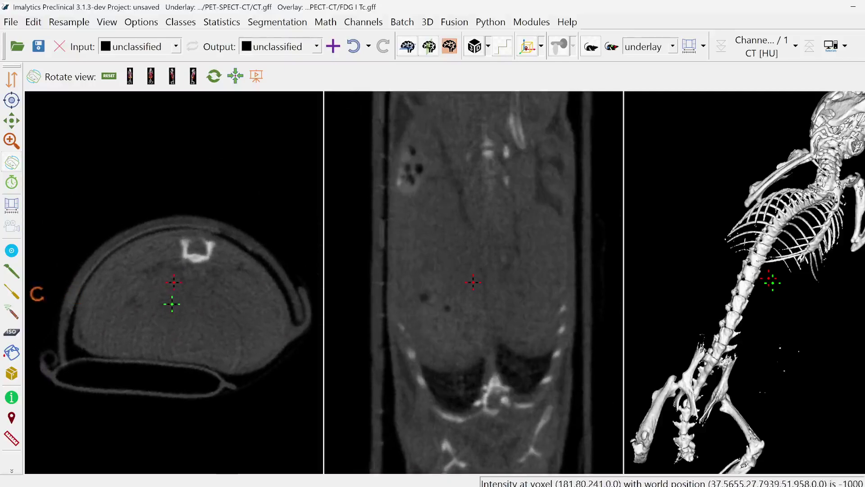
Activate the Scribbles tool, go to axial slice 301 at the lungs, and add the class Liver as output.
{"action": "left_click", "coordinate": [11, 312]}
{"action": "middle_click_drag", "start_coordinate": [196, 345], "coordinate": [183, 315]}
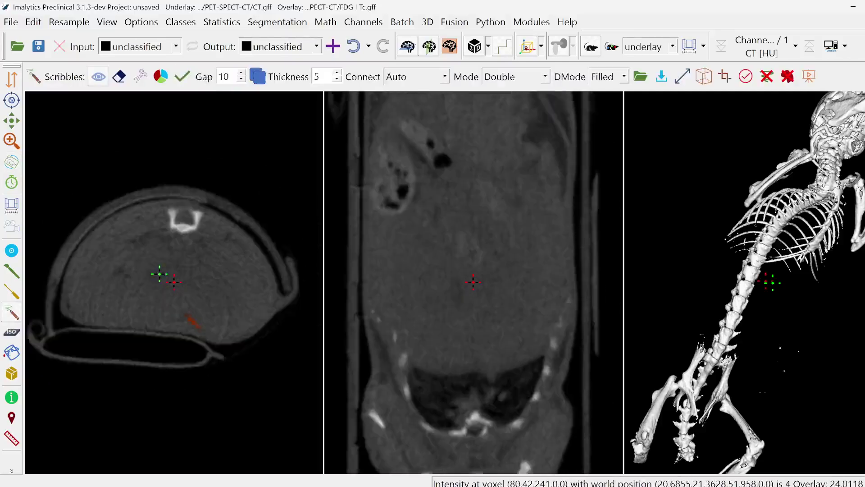
{"action": "scroll", "coordinate": [184, 304], "scroll_direction": "up", "scroll_amount": 2}
{"action": "scroll", "coordinate": [189, 292], "scroll_direction": "down", "scroll_amount": 2}
{"action": "mouse_move", "coordinate": [200, 281]}
{"action": "right_mouse_down"}
{"action": "mouse_move", "coordinate": [188, 367]}
{"action": "mouse_move", "coordinate": [173, 177]}
{"action": "mouse_move", "coordinate": [248, 270]}
{"action": "mouse_move", "coordinate": [236, 289]}
{"action": "right_mouse_up"}
{"action": "middle_click", "coordinate": [156, 319]}
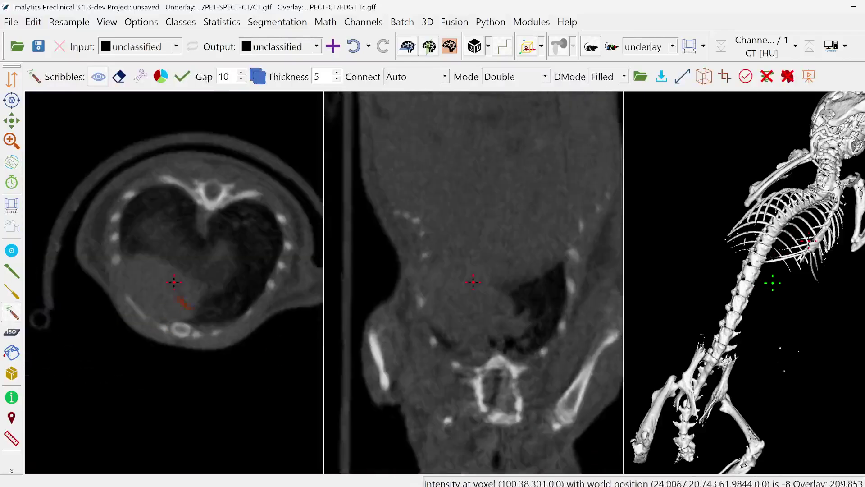
{"action": "scroll", "coordinate": [203, 291], "scroll_direction": "up", "scroll_amount": 2}
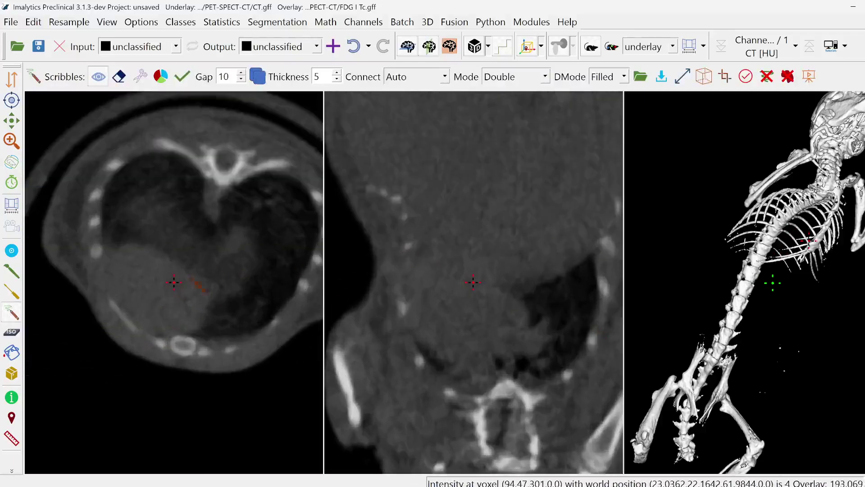
{"action": "right_click_drag", "start_coordinate": [140, 231], "coordinate": [135, 250]}
{"action": "right_click_drag", "start_coordinate": [156, 285], "coordinate": [165, 227]}
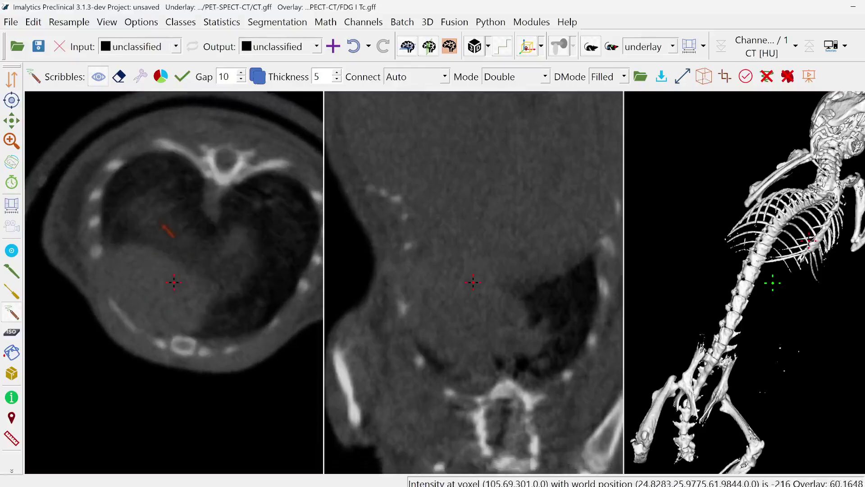
{"action": "right_click", "coordinate": [158, 241]}
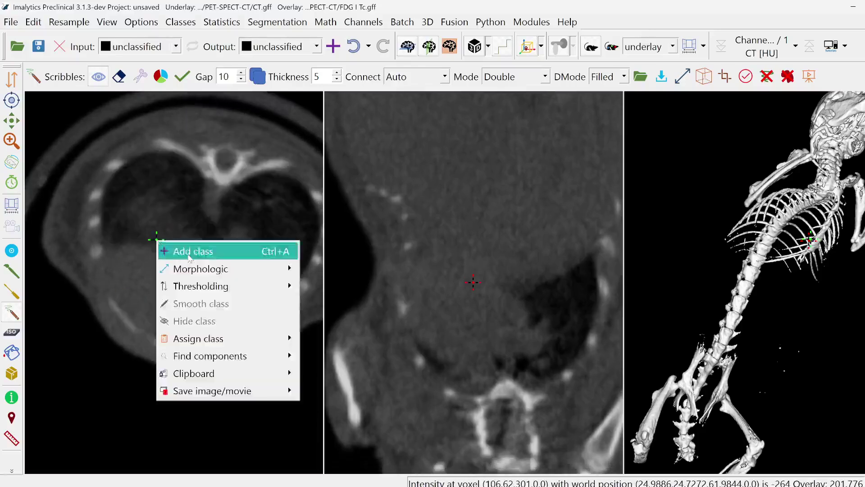
{"action": "left_click", "coordinate": [189, 253]}
{"action": "key", "text": "Return"}
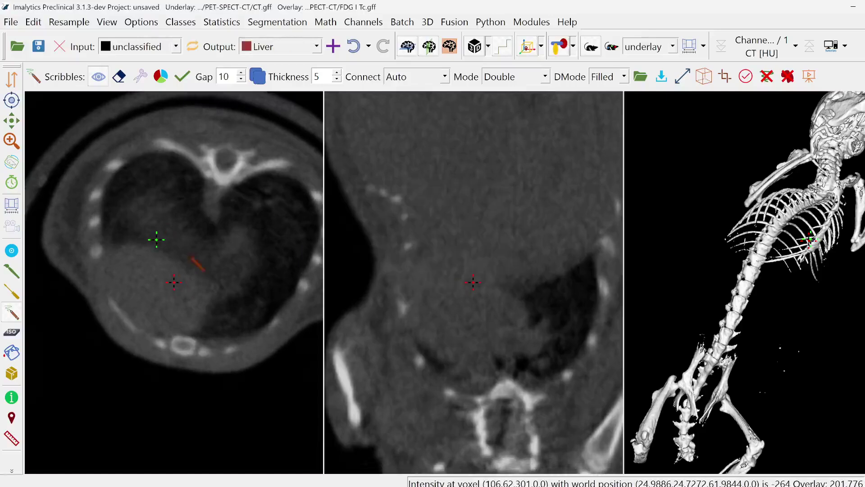
Draw closed scribbles around the liver on axial slices 301 and 297, just below the lungs.
{"action": "left_click_drag", "start_coordinate": [153, 247], "coordinate": [164, 257]}
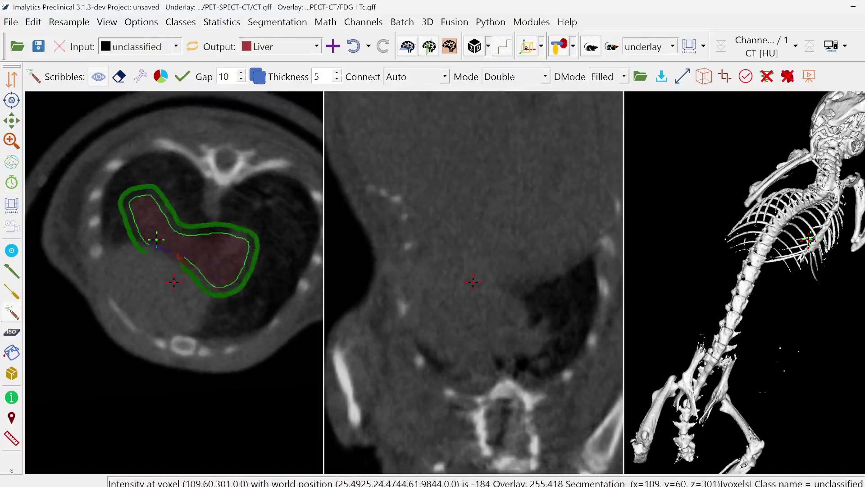
{"action": "left_click_drag", "start_coordinate": [175, 253], "coordinate": [129, 244]}
{"action": "scroll", "coordinate": [170, 247], "scroll_direction": "down", "scroll_amount": 4}
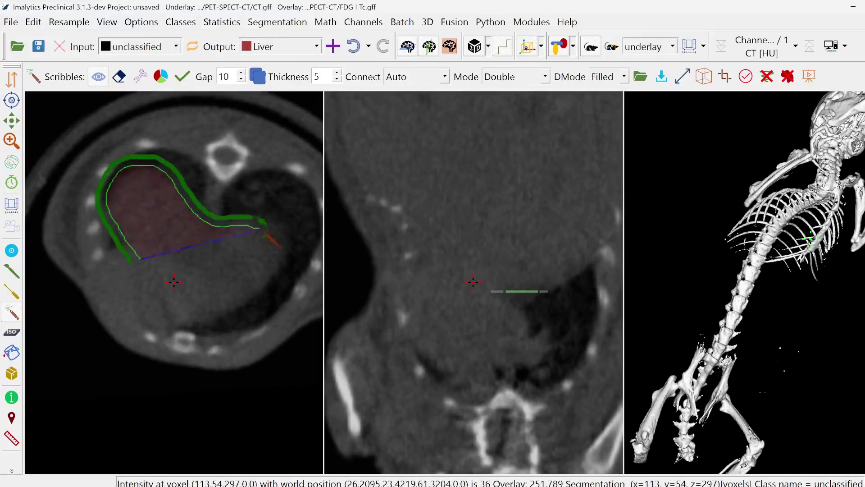
{"action": "left_click_drag", "start_coordinate": [141, 260], "coordinate": [135, 253]}
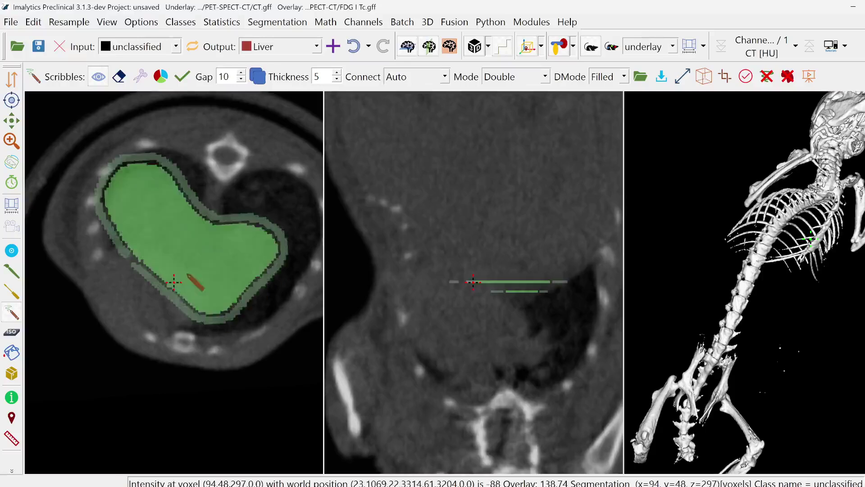
Outline the liver with closed scribbles on axial slices 290 and 284.
{"action": "scroll", "coordinate": [192, 272], "scroll_direction": "up", "scroll_amount": 5}
{"action": "scroll", "coordinate": [192, 273], "scroll_direction": "down", "scroll_amount": 7}
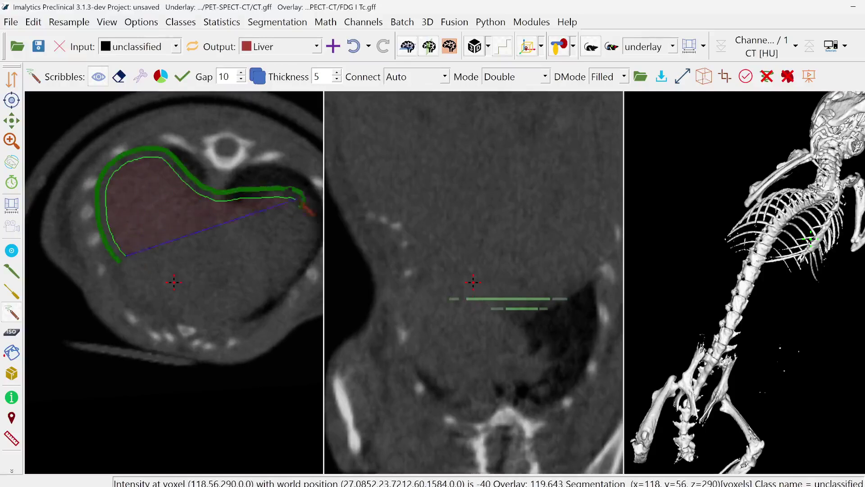
{"action": "left_click_drag", "start_coordinate": [238, 304], "coordinate": [139, 267]}
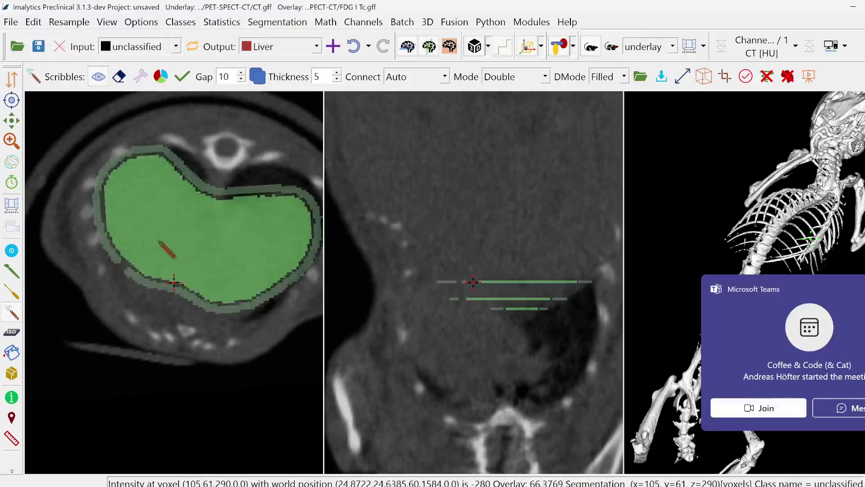
{"action": "scroll", "coordinate": [160, 243], "scroll_direction": "down", "scroll_amount": 2}
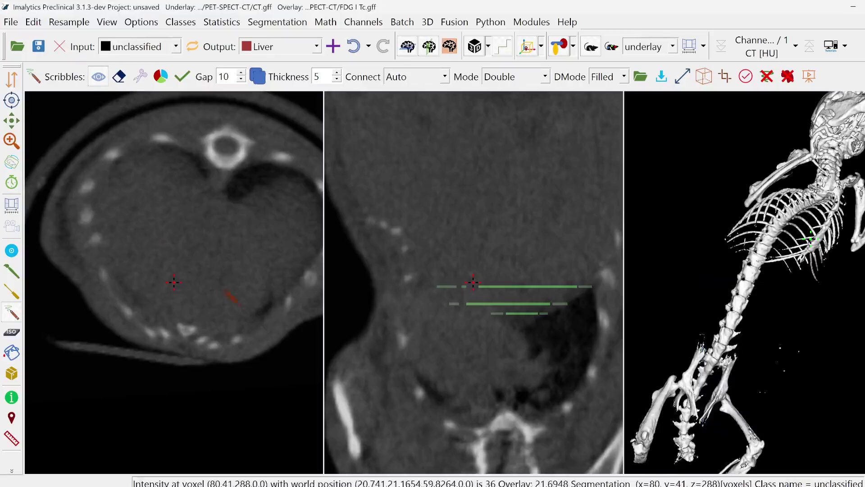
{"action": "scroll", "coordinate": [227, 288], "scroll_direction": "down", "scroll_amount": 5}
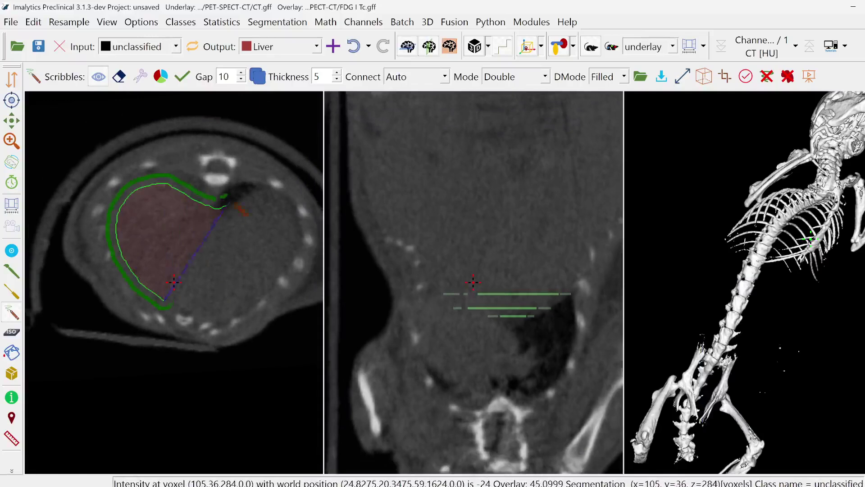
{"action": "left_click_drag", "start_coordinate": [229, 311], "coordinate": [152, 299]}
Outline the liver with closed scribbles on axial slices 269 and 261.
{"action": "scroll", "coordinate": [194, 285], "scroll_direction": "down", "scroll_amount": 15}
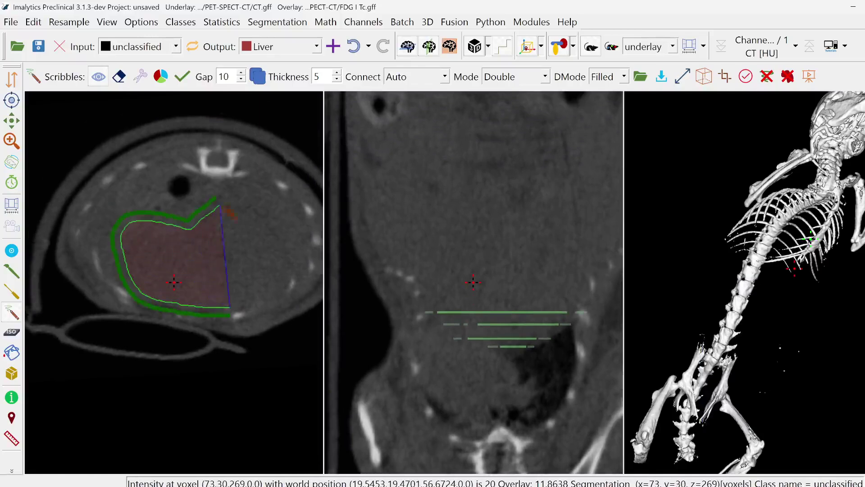
{"action": "left_click_drag", "start_coordinate": [234, 311], "coordinate": [232, 310]}
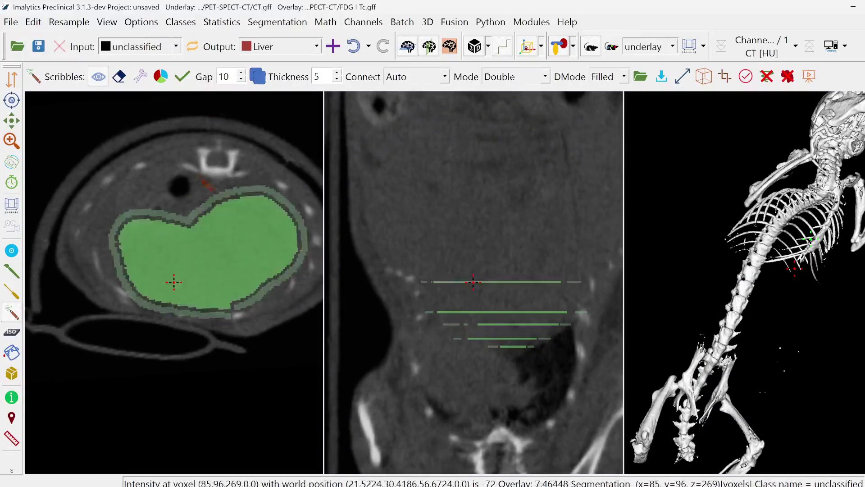
{"action": "scroll", "coordinate": [171, 295], "scroll_direction": "down", "scroll_amount": 8}
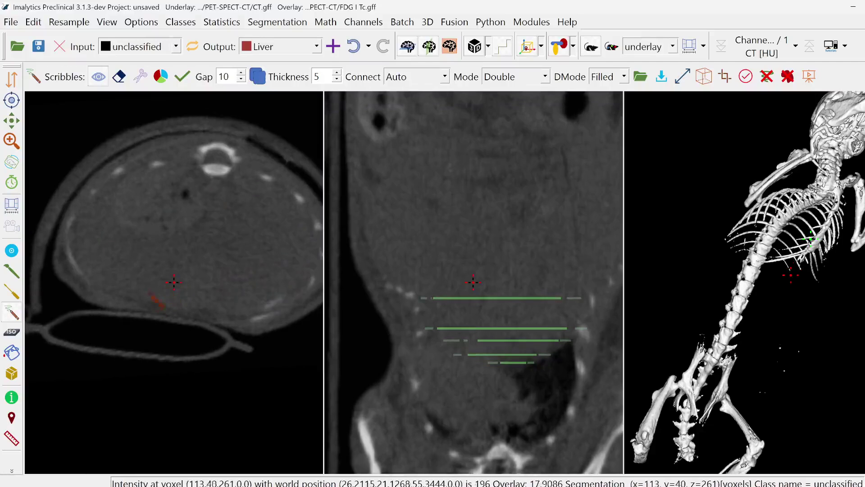
{"action": "left_click_drag", "start_coordinate": [145, 292], "coordinate": [102, 279]}
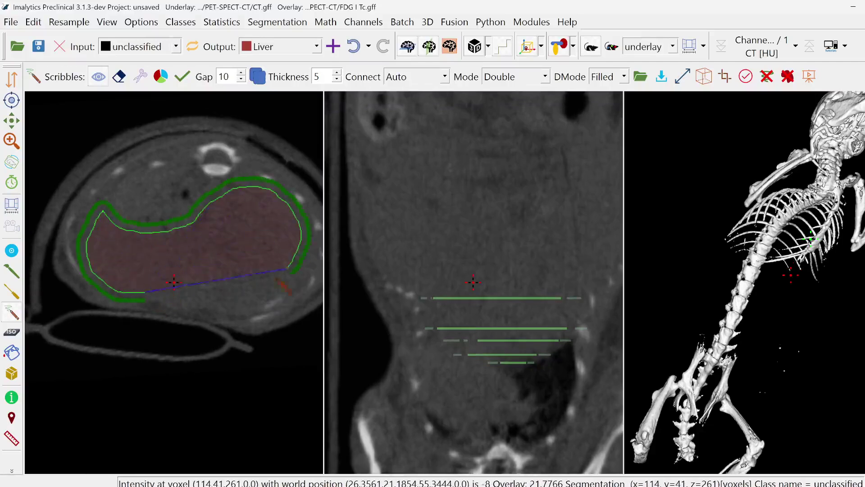
Outline the liver on axial slices 251, 241 and 234, and interpolate all scribbles into the Liver class.
{"action": "scroll", "coordinate": [210, 301], "scroll_direction": "down", "scroll_amount": 10}
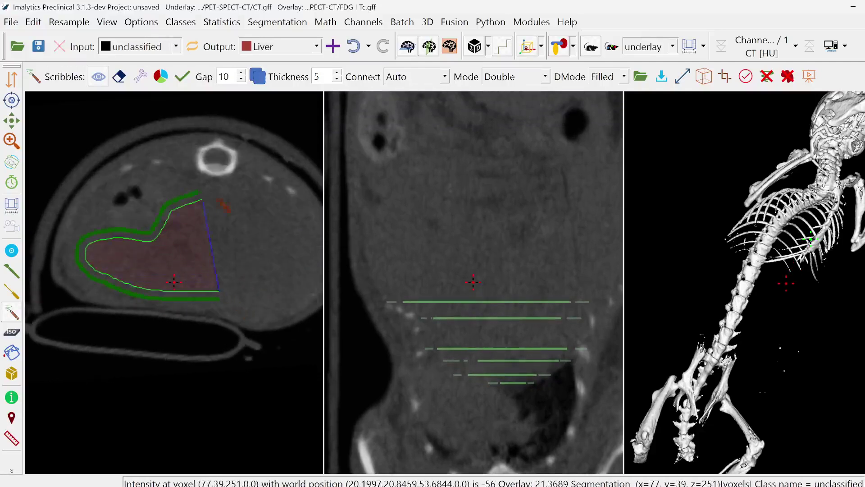
{"action": "scroll", "coordinate": [239, 288], "scroll_direction": "down", "scroll_amount": 10}
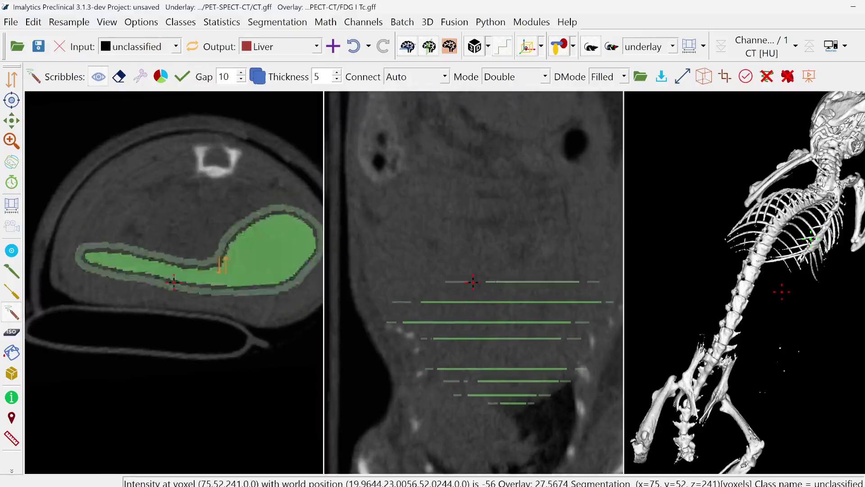
{"action": "scroll", "coordinate": [221, 268], "scroll_direction": "down", "scroll_amount": 7}
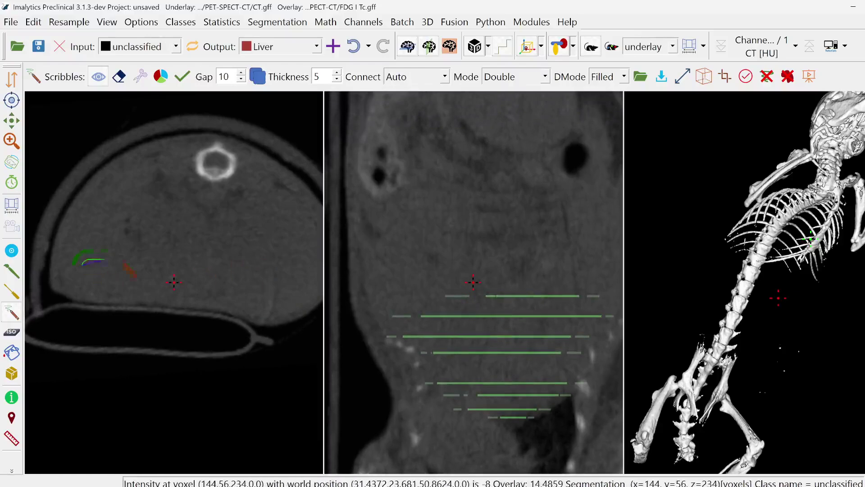
{"action": "scroll", "coordinate": [113, 266], "scroll_direction": "down", "scroll_amount": 10}
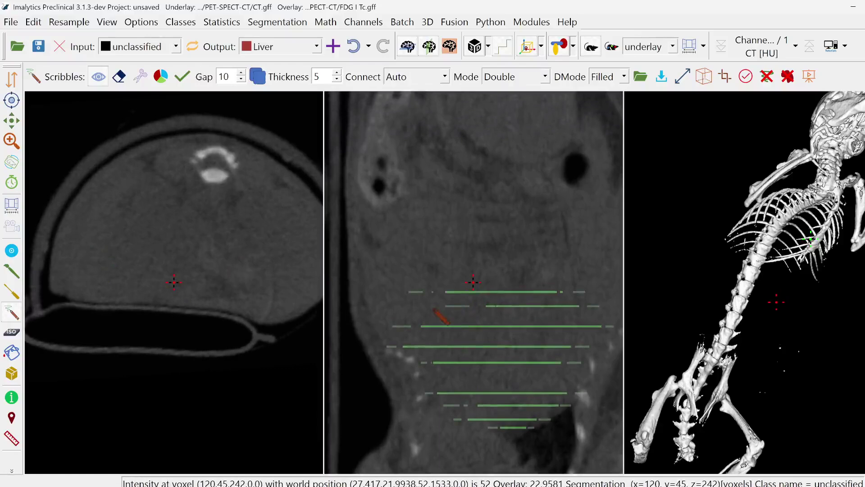
{"action": "key", "text": "Return"}
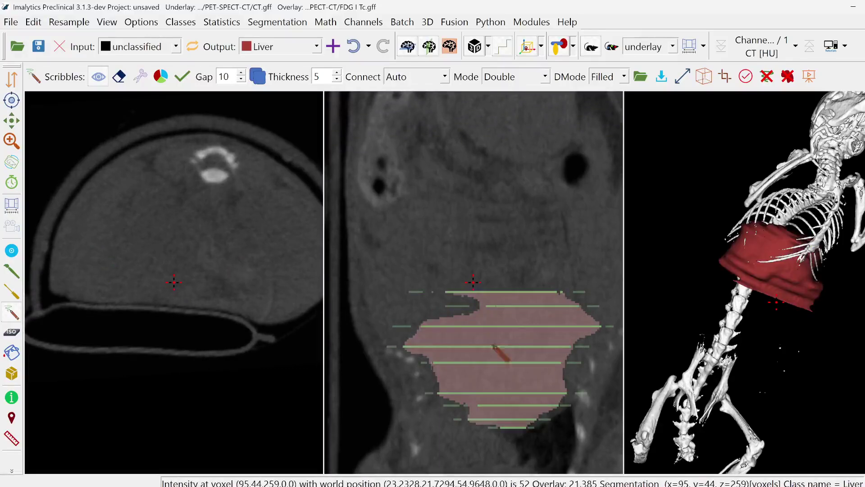
Outline the missed liver lobe on the right side of the coronal image with closed scribbles on several slightly tilted slices.
{"action": "scroll", "coordinate": [512, 325], "scroll_direction": "down", "scroll_amount": 2, "text": "ctrl"}
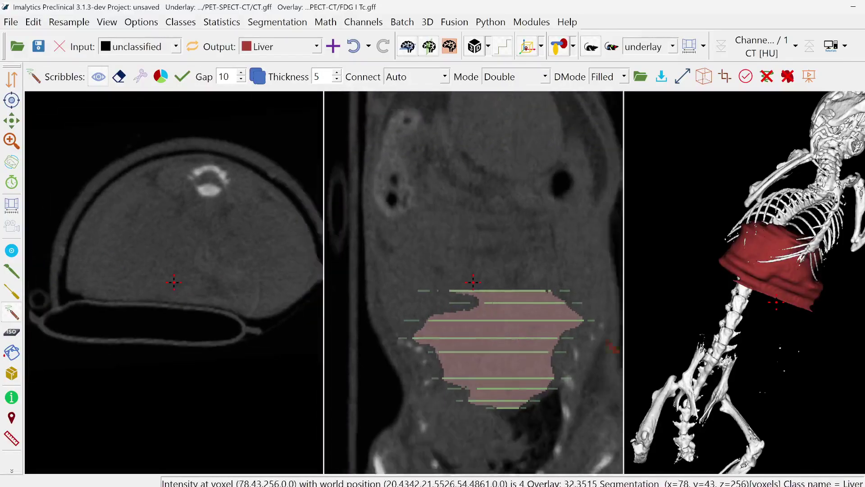
{"action": "scroll", "coordinate": [520, 329], "scroll_direction": "up", "scroll_amount": 1, "text": "ctrl"}
{"action": "middle_click_drag", "start_coordinate": [521, 306], "coordinate": [533, 323]}
{"action": "right_click_drag", "start_coordinate": [533, 324], "coordinate": [585, 297]}
{"action": "middle_click_drag", "start_coordinate": [586, 298], "coordinate": [558, 327]}
{"action": "right_click_drag", "start_coordinate": [564, 298], "coordinate": [566, 286]}
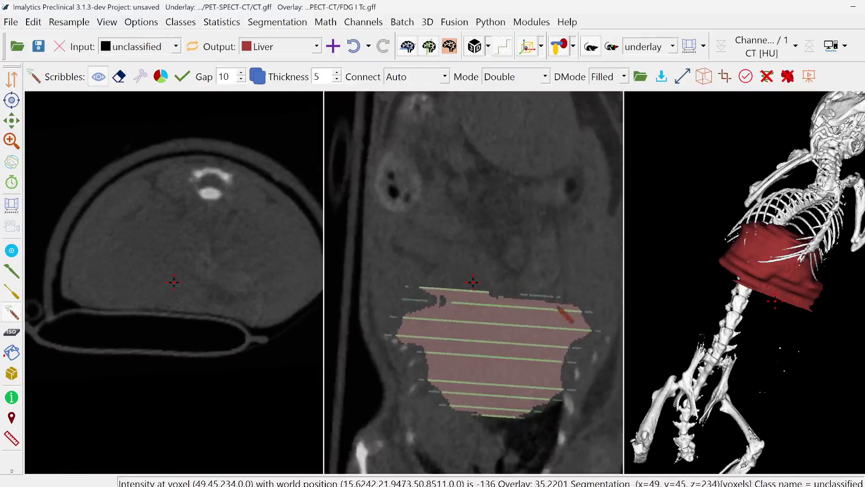
{"action": "scroll", "coordinate": [558, 311], "scroll_direction": "up", "scroll_amount": 10}
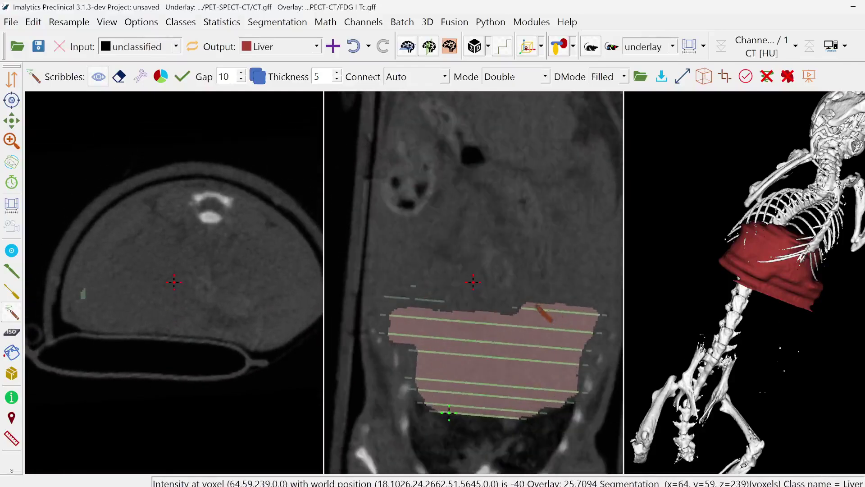
{"action": "scroll", "coordinate": [581, 323], "scroll_direction": "up", "scroll_amount": 6}
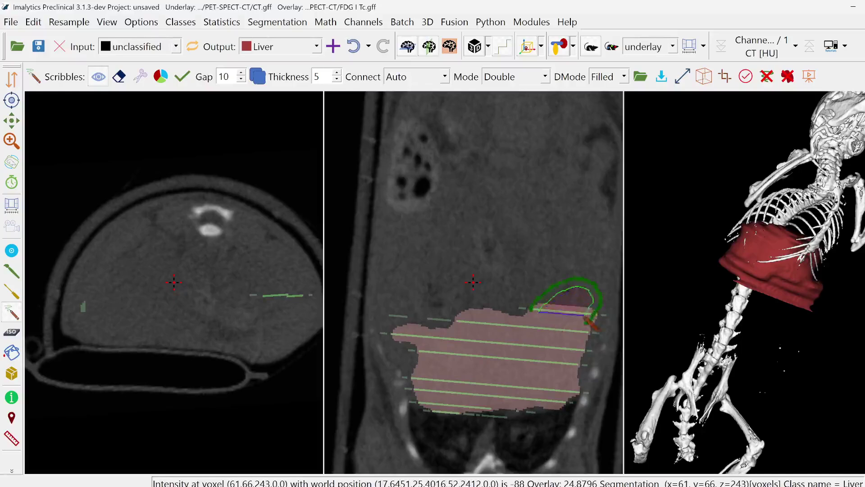
{"action": "scroll", "coordinate": [585, 318], "scroll_direction": "up", "scroll_amount": 4}
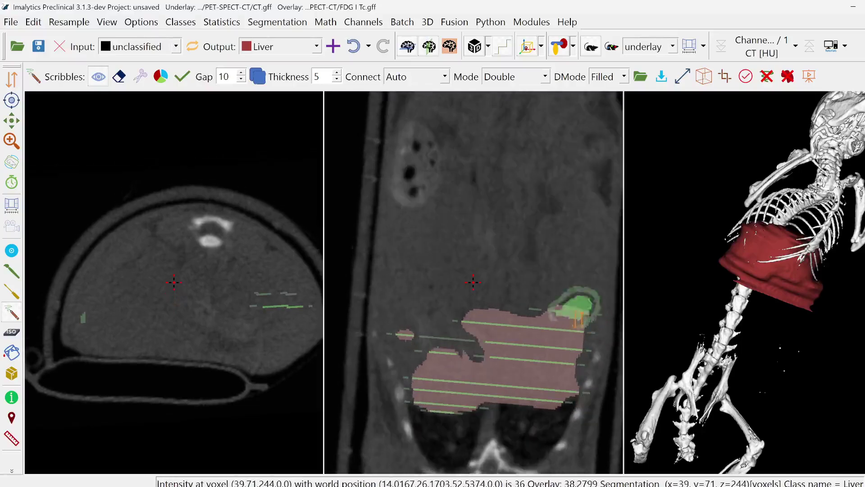
{"action": "scroll", "coordinate": [578, 319], "scroll_direction": "up", "scroll_amount": 6}
{"action": "scroll", "coordinate": [578, 323], "scroll_direction": "down", "scroll_amount": 16}
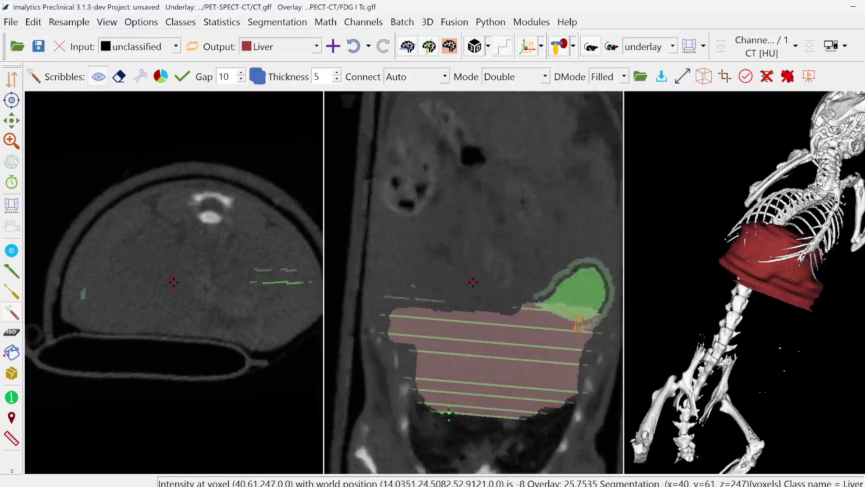
Outline the missed liver lobe on the left side of the coronal image with closed scribbles on several slices.
{"action": "scroll", "coordinate": [579, 323], "scroll_direction": "down", "scroll_amount": 16}
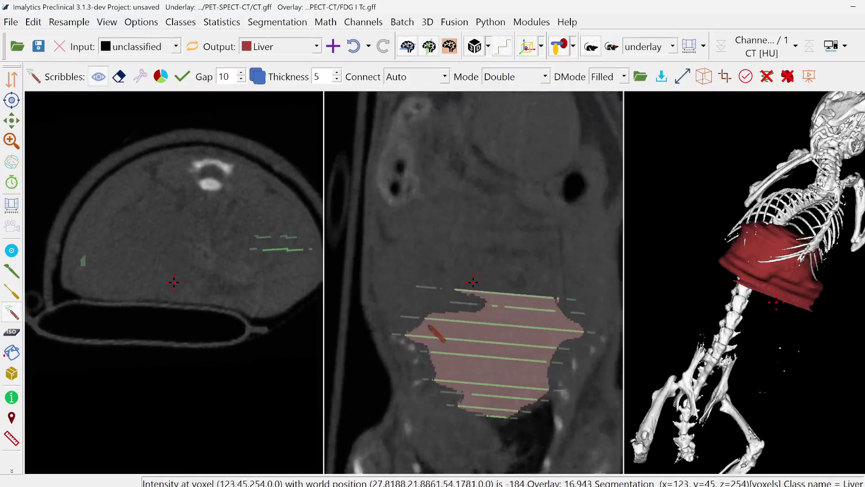
{"action": "scroll", "coordinate": [473, 282], "scroll_direction": "down", "scroll_amount": 4}
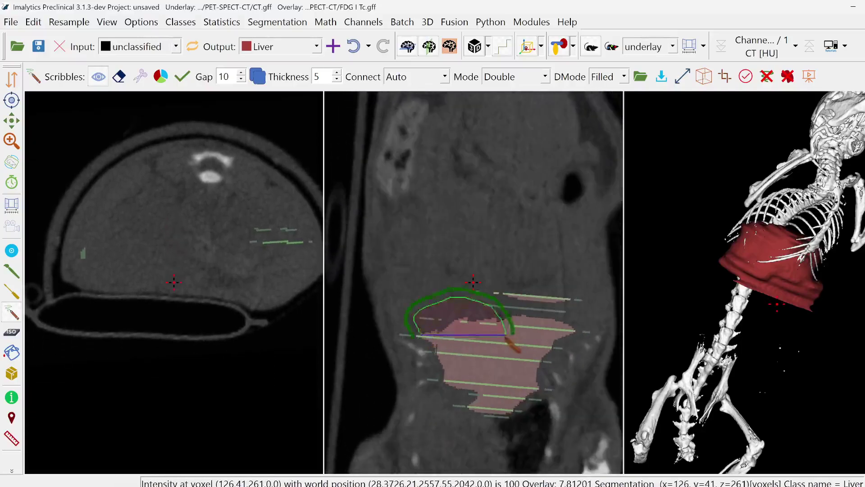
{"action": "scroll", "coordinate": [473, 282], "scroll_direction": "up", "scroll_amount": 4}
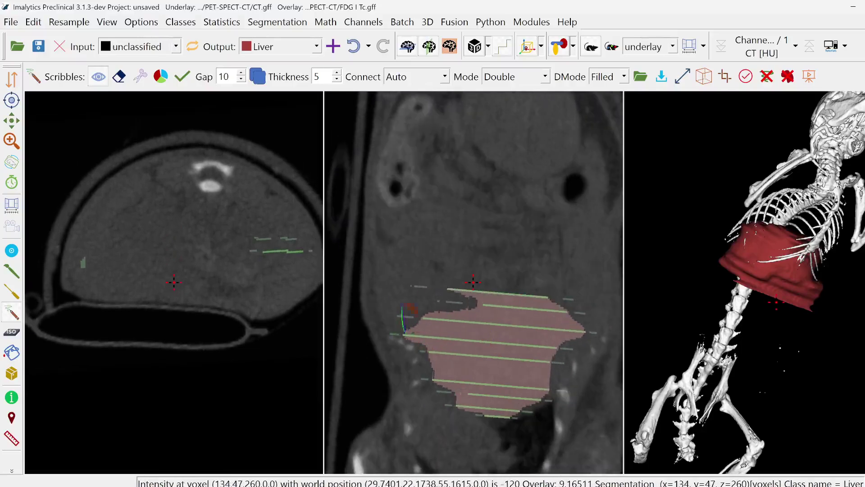
{"action": "scroll", "coordinate": [449, 324], "scroll_direction": "up", "scroll_amount": 10}
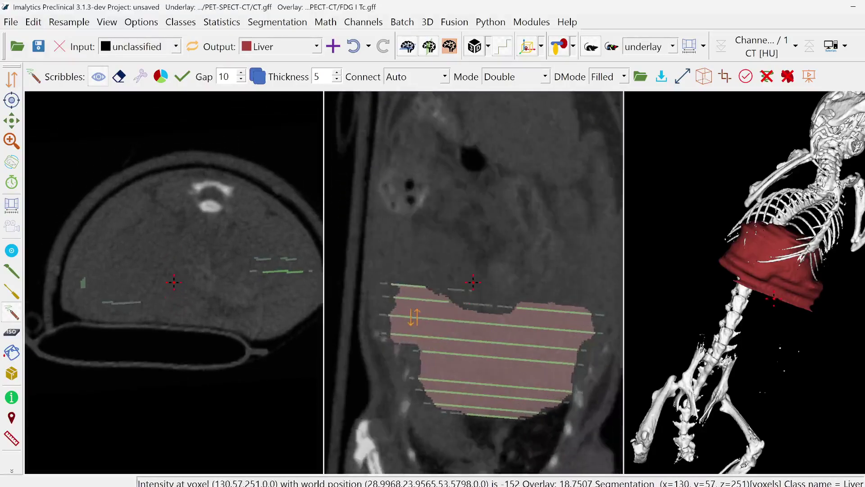
{"action": "scroll", "coordinate": [386, 346], "scroll_direction": "down", "scroll_amount": 19}
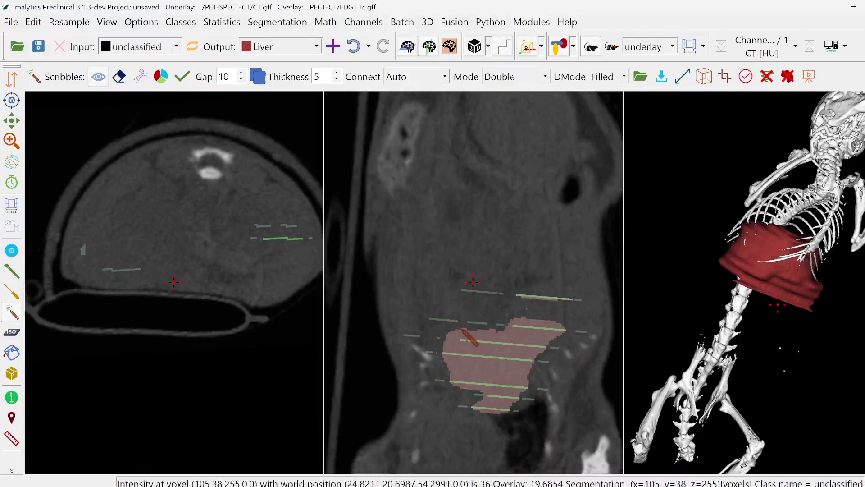
Interpolate the added coronal scribbles into the Liver class and rotate the 3D rendering to inspect the liver from behind.
{"action": "right_click", "coordinate": [778, 264]}
{"action": "left_click", "coordinate": [820, 329]}
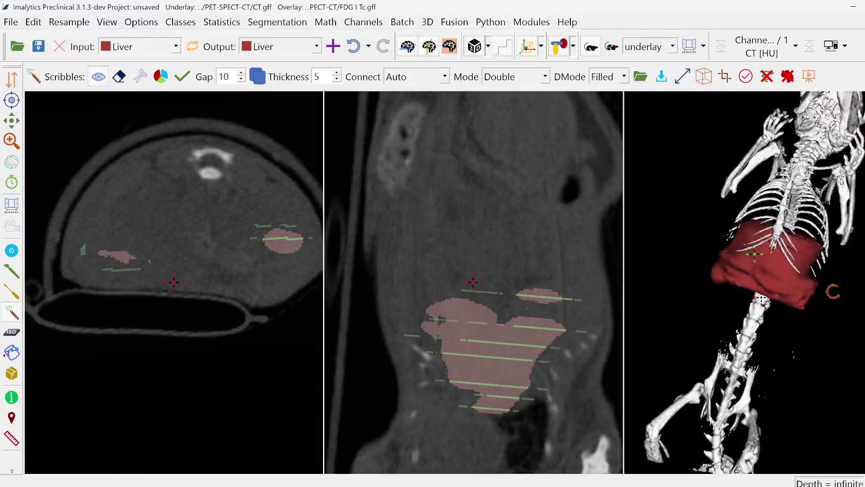
{"action": "middle_click_drag", "start_coordinate": [615, 255], "coordinate": [776, 289]}
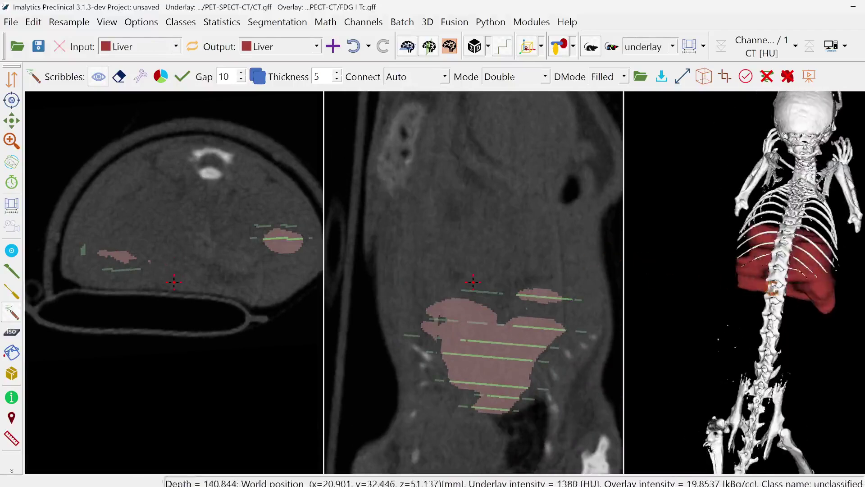